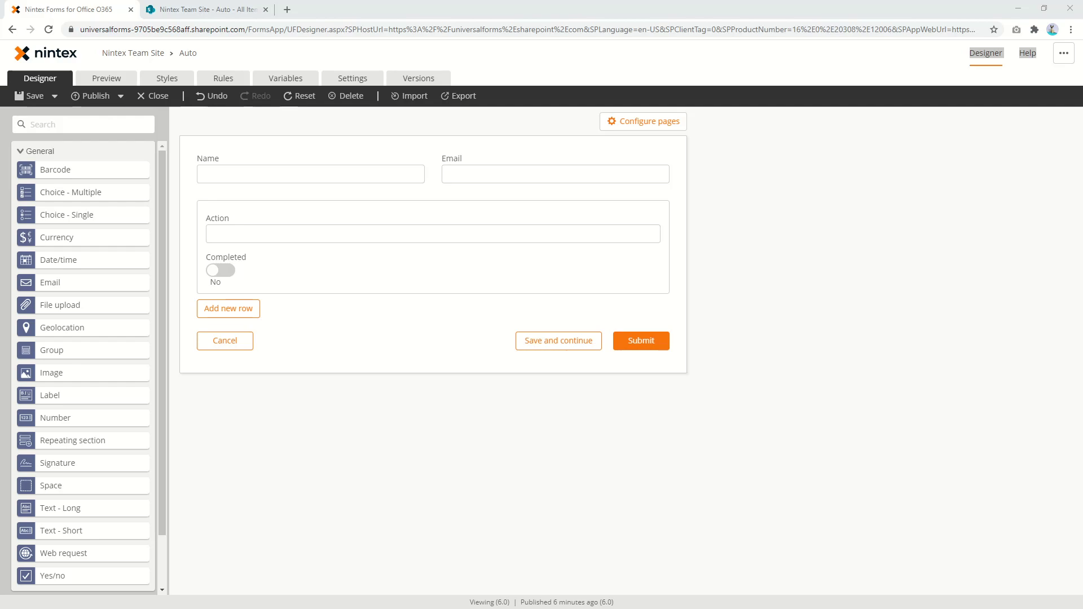
Review the properties of the Name, Email, Corrective Actions repeating section and Action controls
left_click(312, 177)
left_click(458, 177)
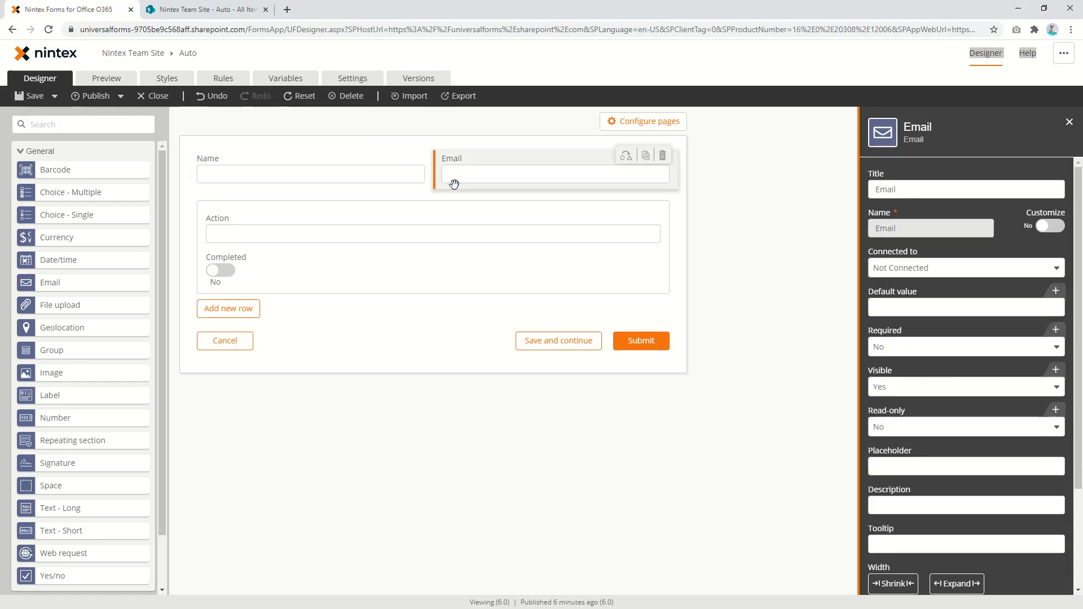
left_click(331, 197)
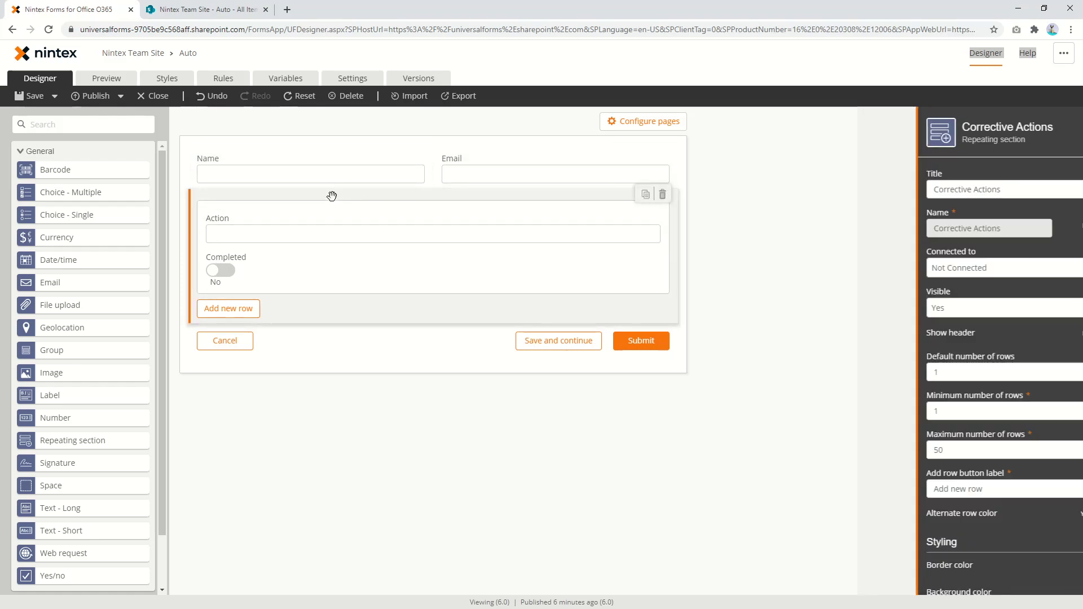
left_click(271, 233)
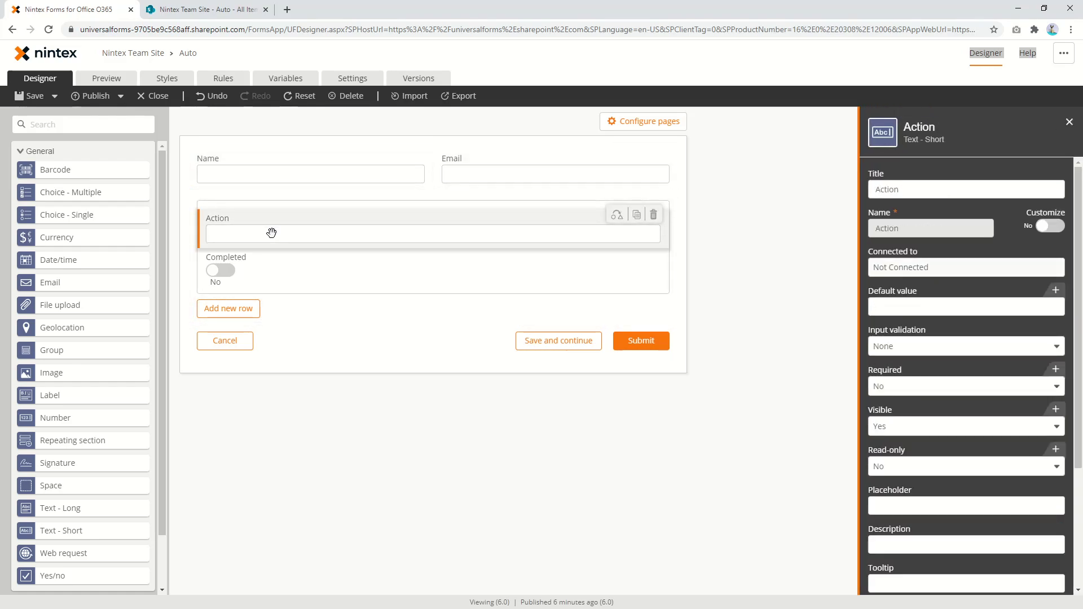
Set Required selection to Yes for the Completed control inside the repeating section
left_click(222, 270)
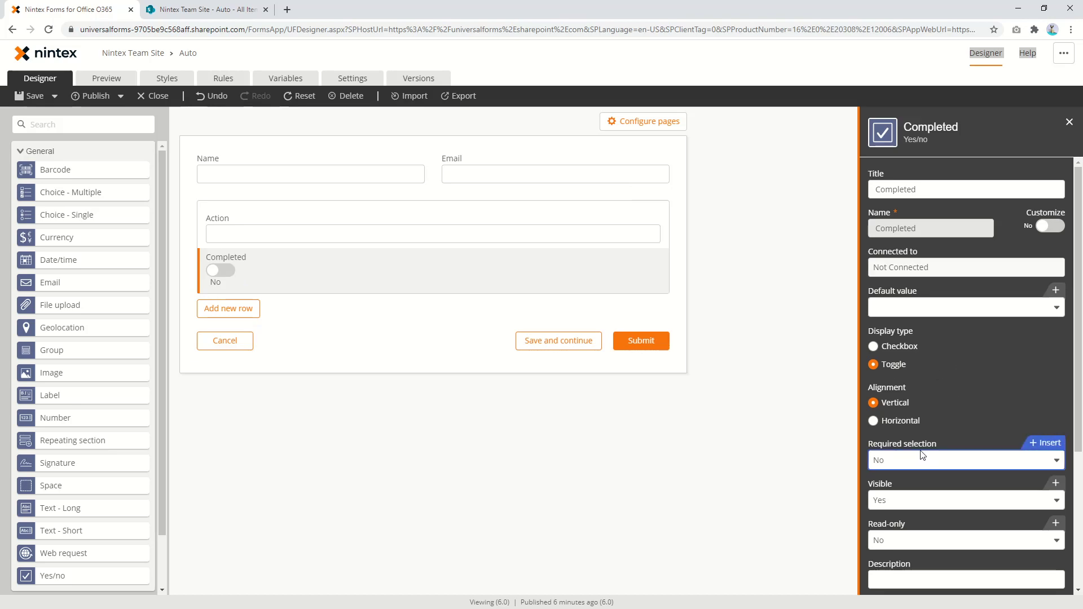
left_click(948, 463)
left_click(934, 480)
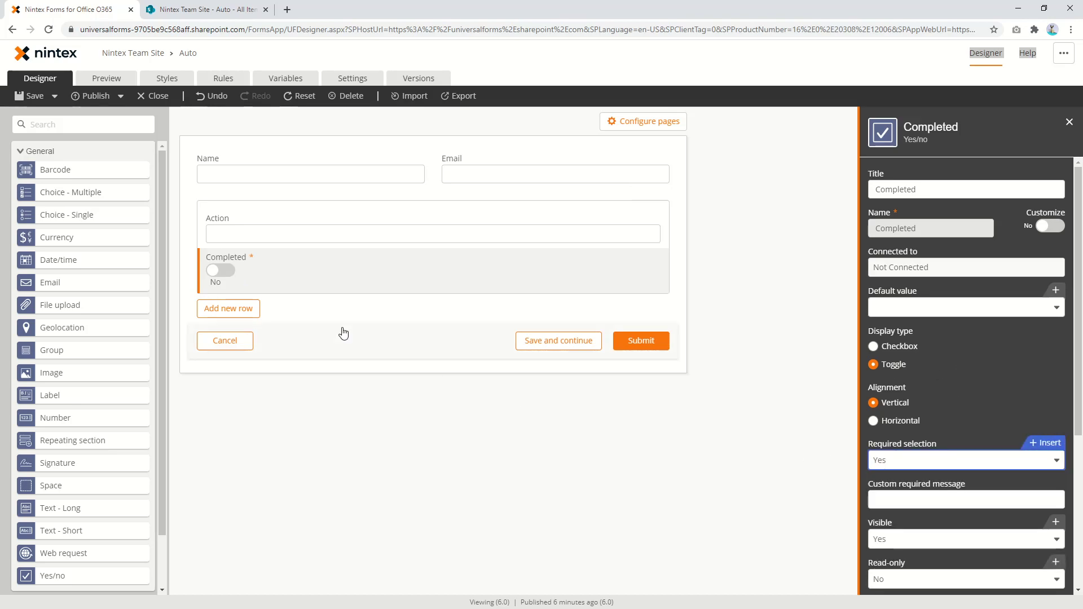
Preview the form with two added rows, mark the first and third rows as completed, and test submitting it
left_click(105, 79)
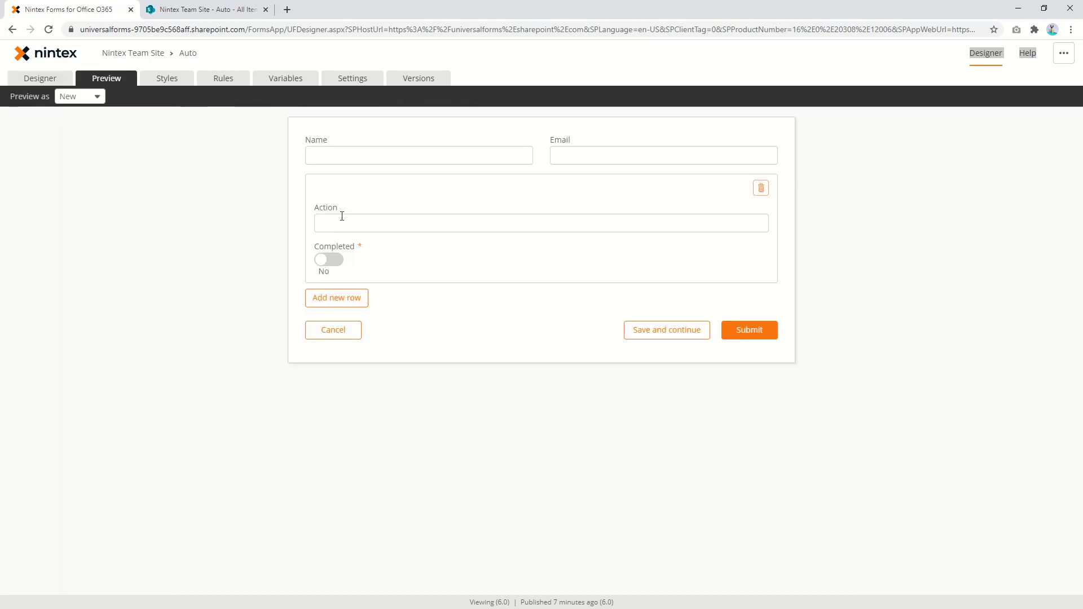
left_click(337, 298)
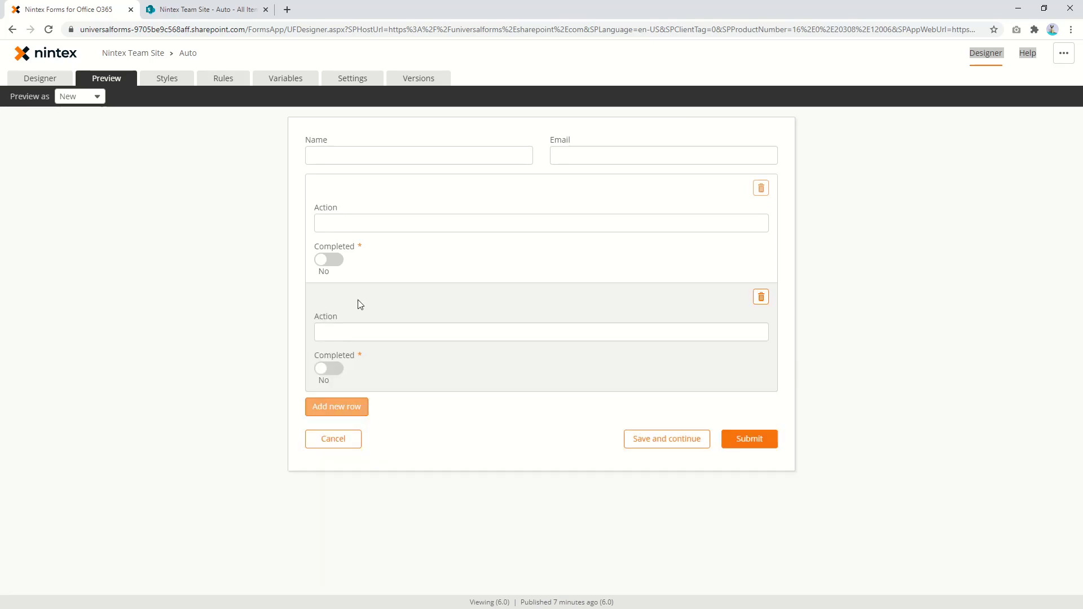
left_click(350, 405)
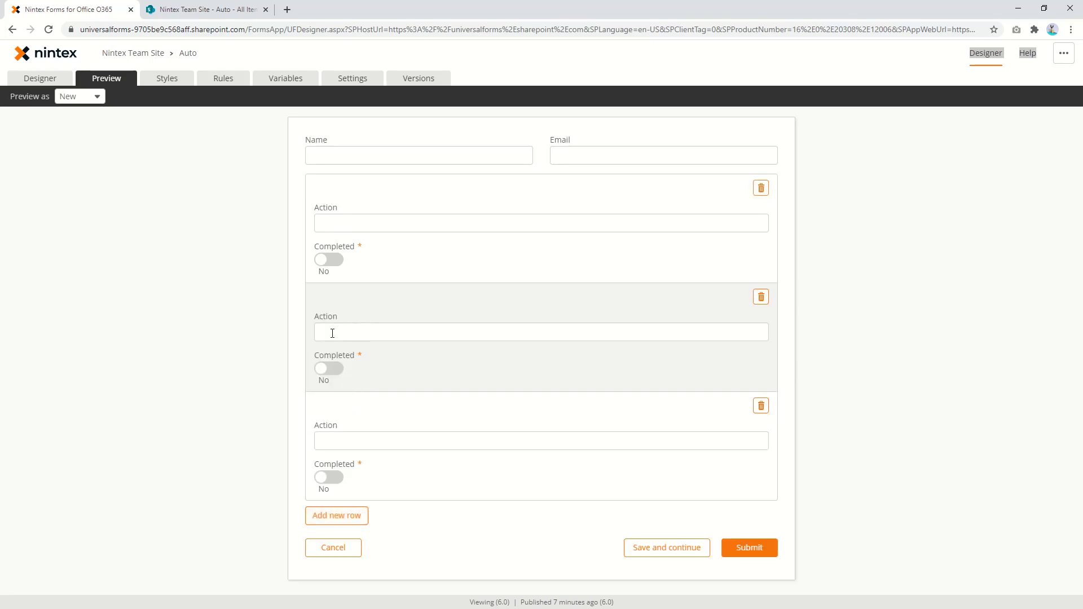
left_click(333, 260)
left_click(338, 477)
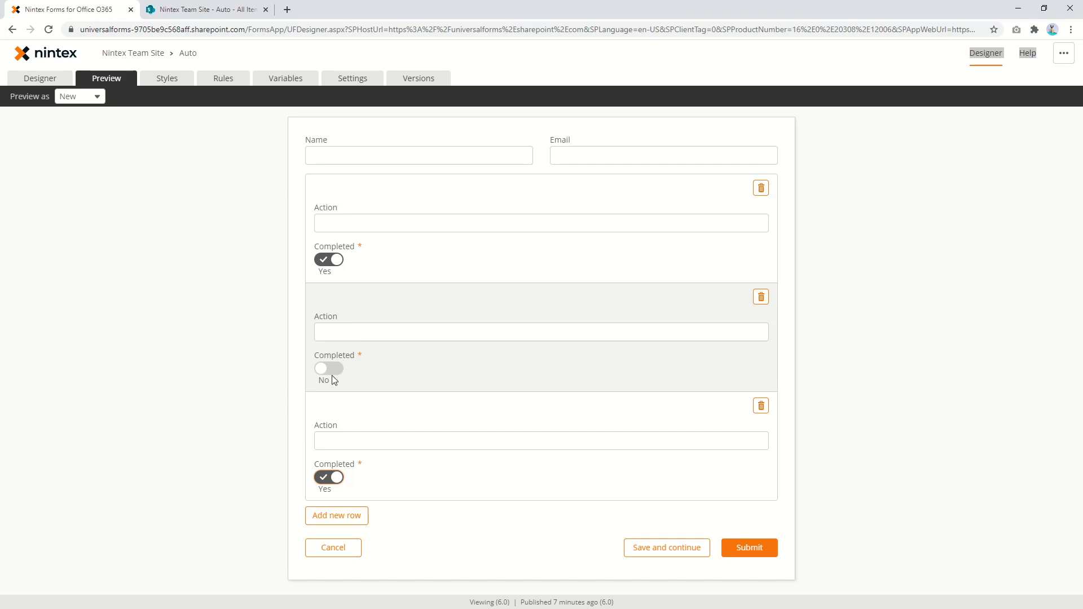
left_click(761, 550)
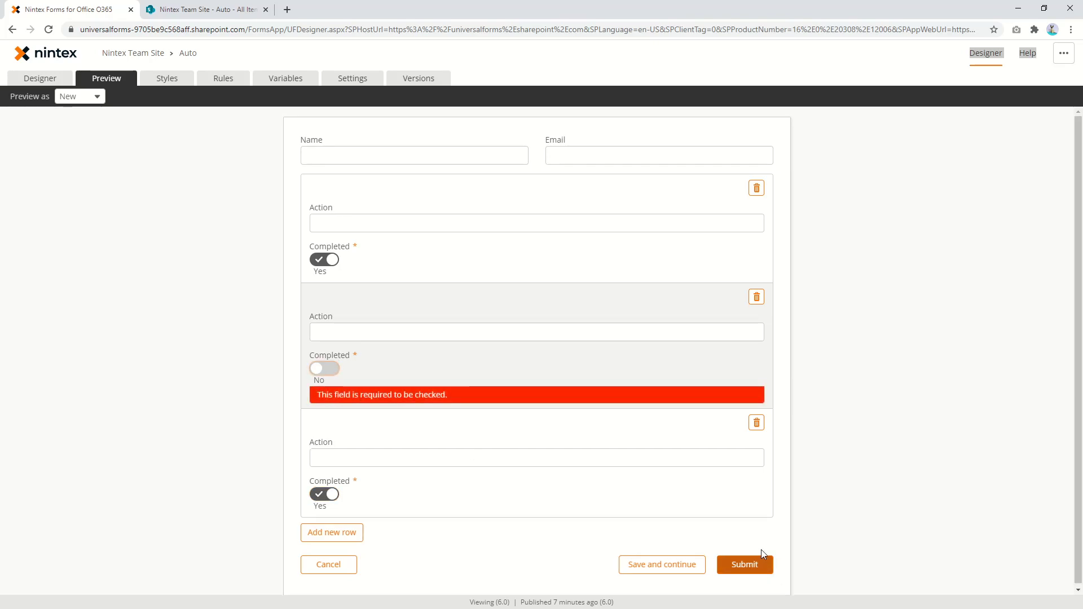
Give the Completed control the custom required message "Please complete this action"
left_click(40, 78)
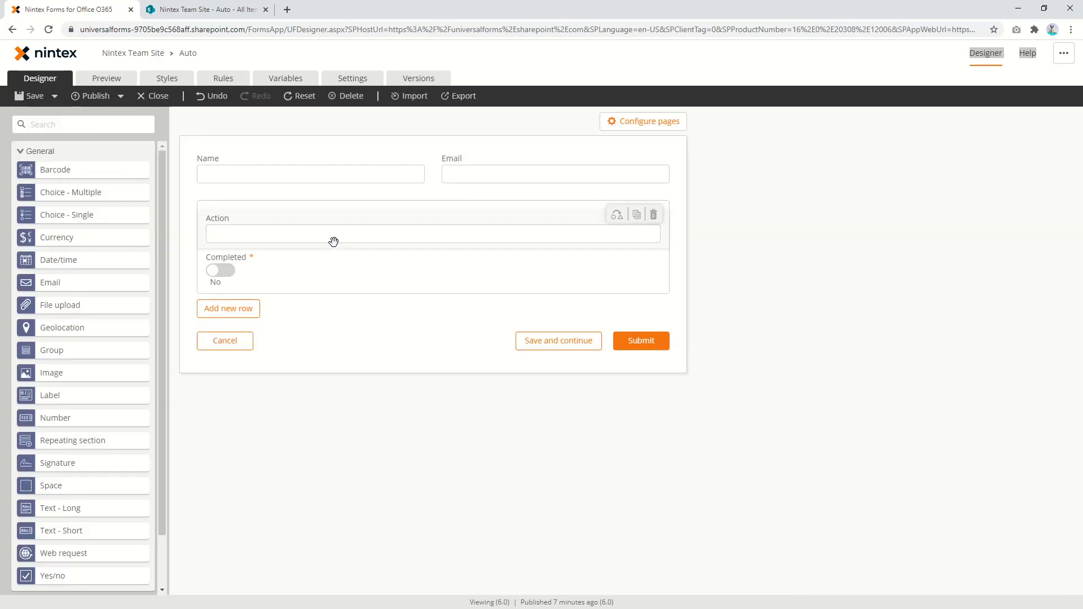
left_click(298, 266)
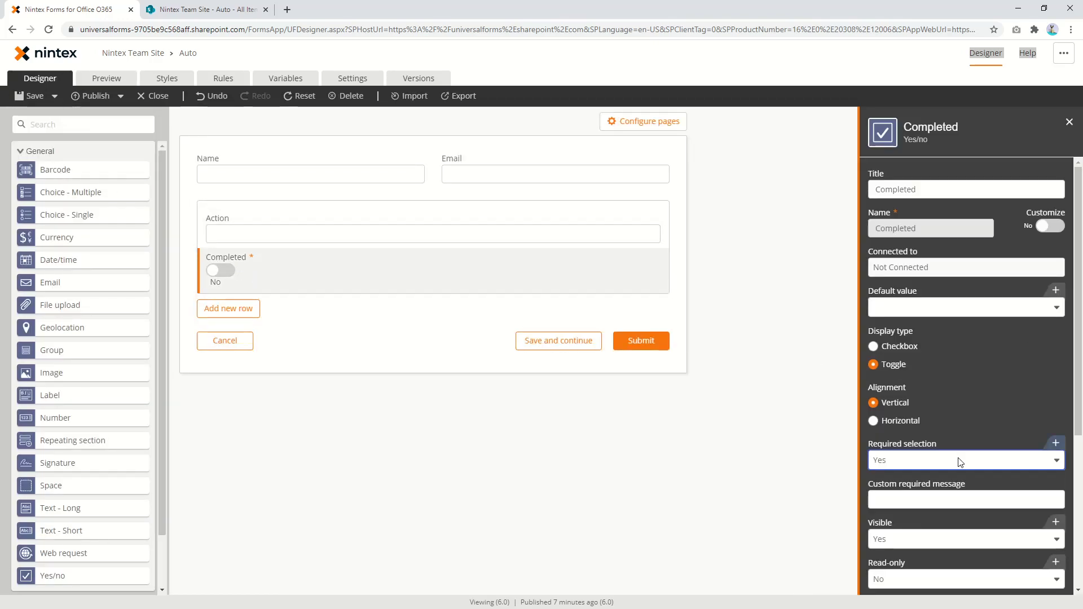
left_click(912, 499)
type("Please com")
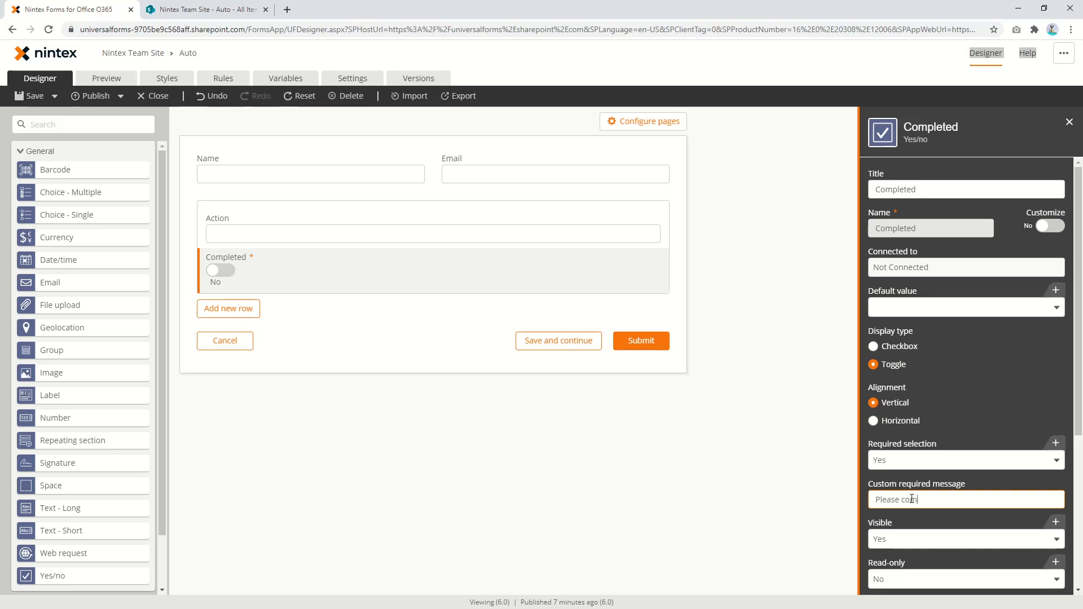
type("plete this action")
Test submission again in a three-row preview, leaving only the second row's Completed toggle at No
left_click(92, 81)
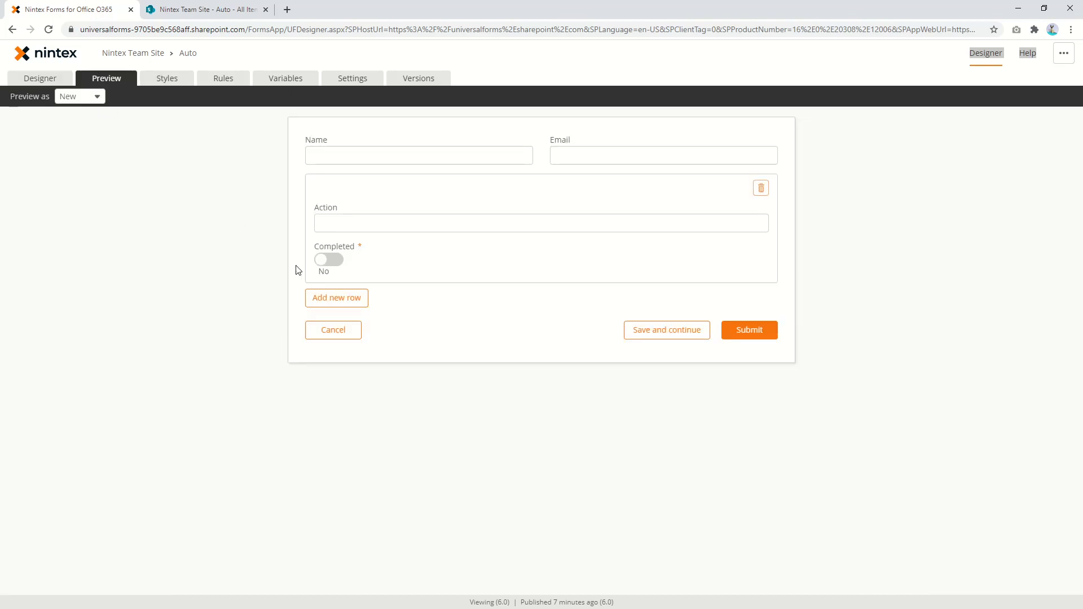
left_click(337, 297)
left_click(337, 407)
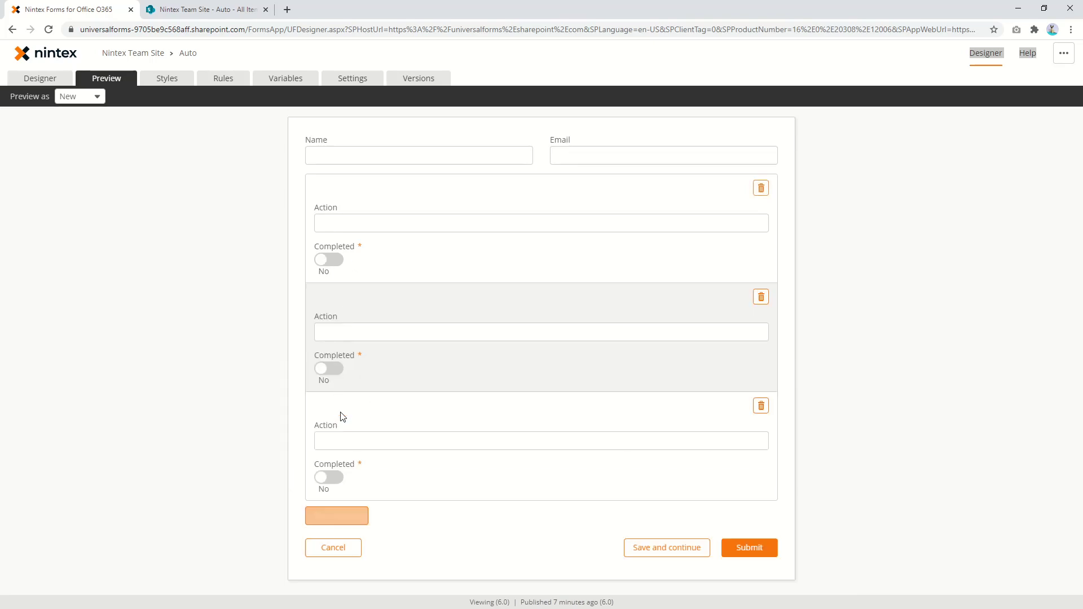
left_click(333, 261)
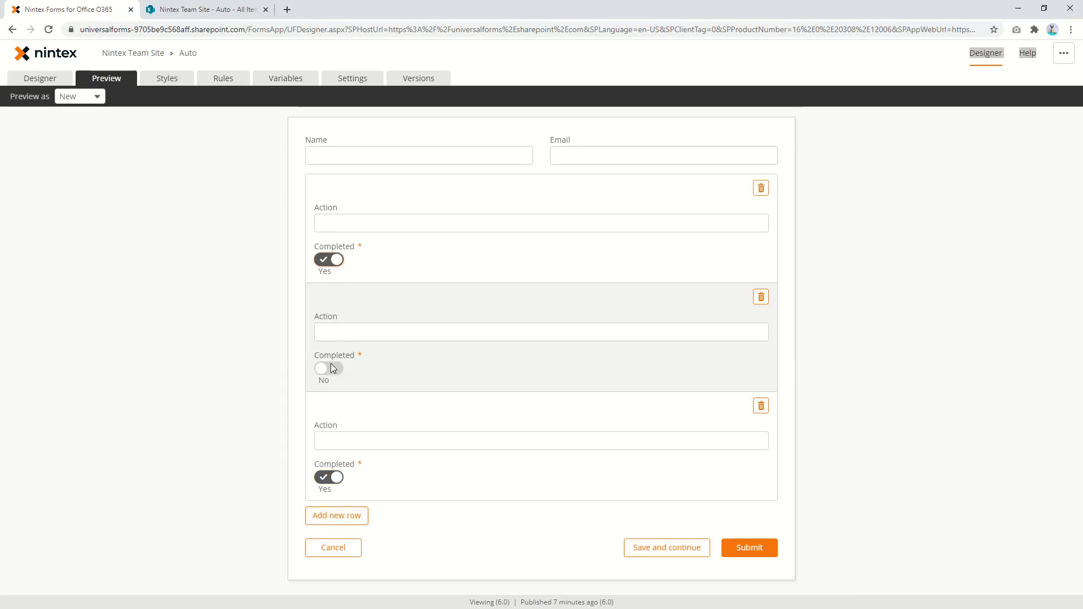
left_click(743, 549)
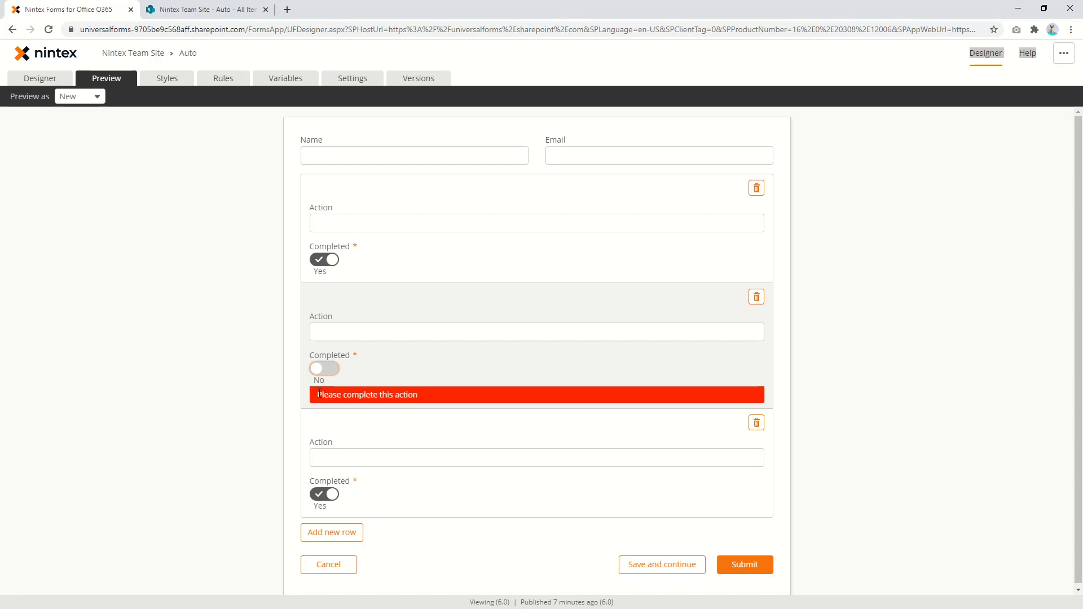
Examine the second row's validation message and the Action fields in all three rows, and switch the second row's Completed toggle to Yes
left_click_drag(317, 394, 438, 397)
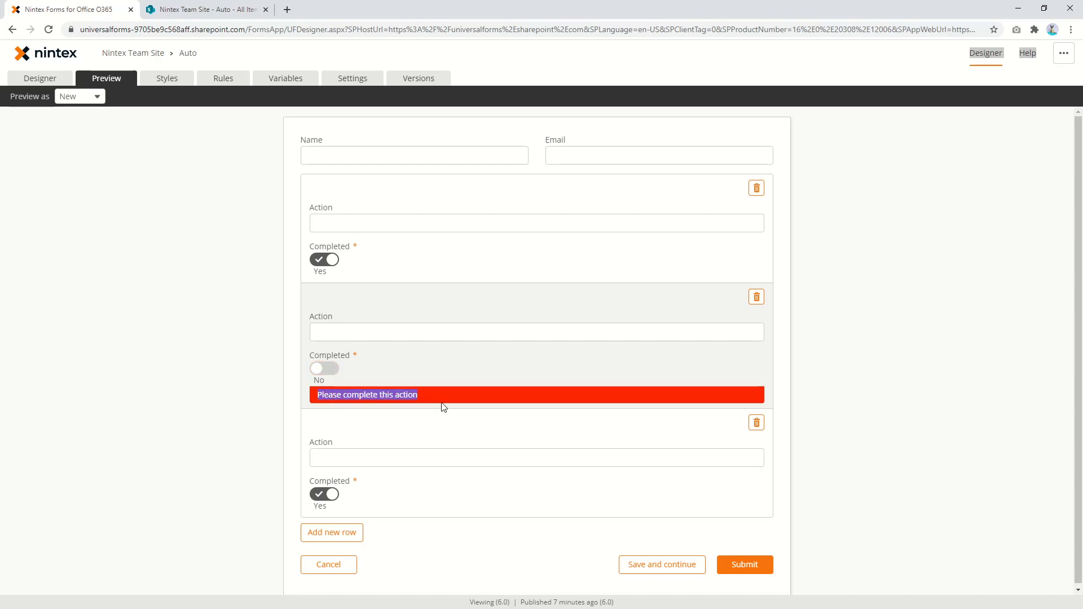
left_click(361, 221)
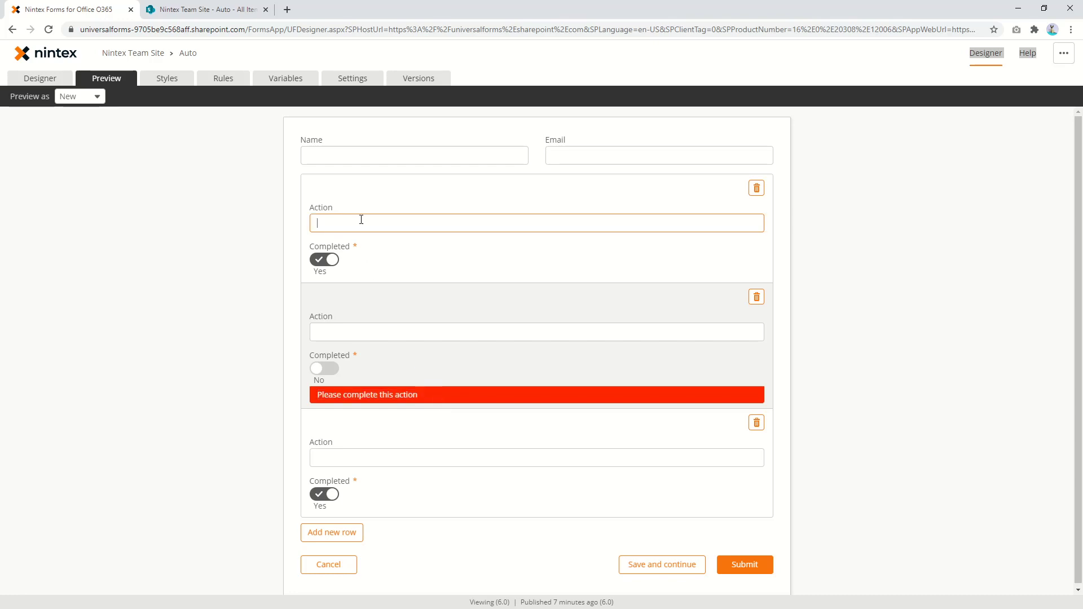
left_click(353, 331)
left_click(367, 458)
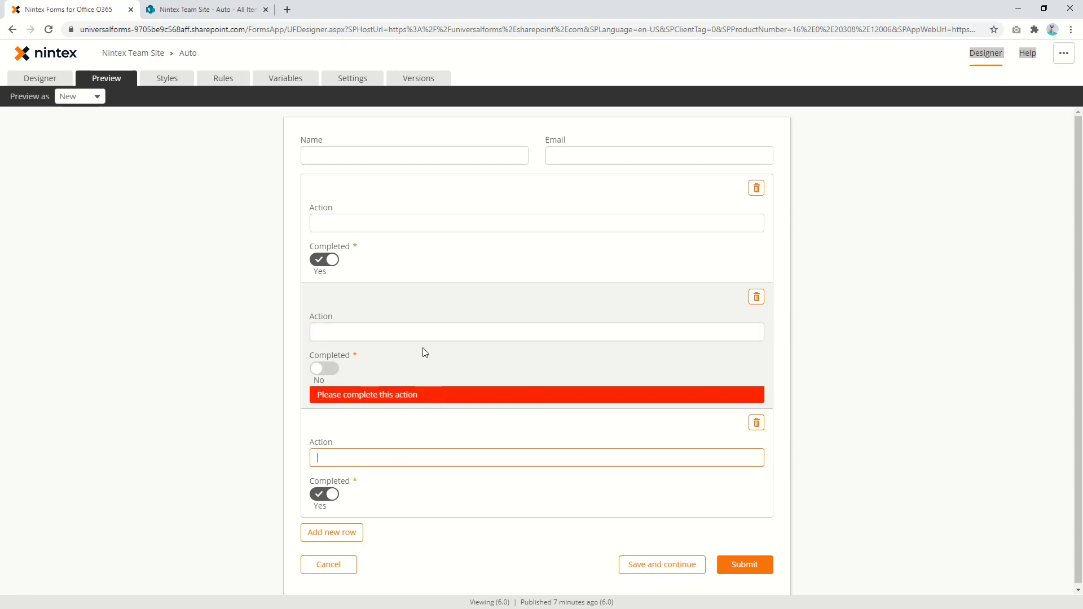
left_click(377, 222)
left_click(370, 331)
left_click(371, 457)
left_click(334, 369)
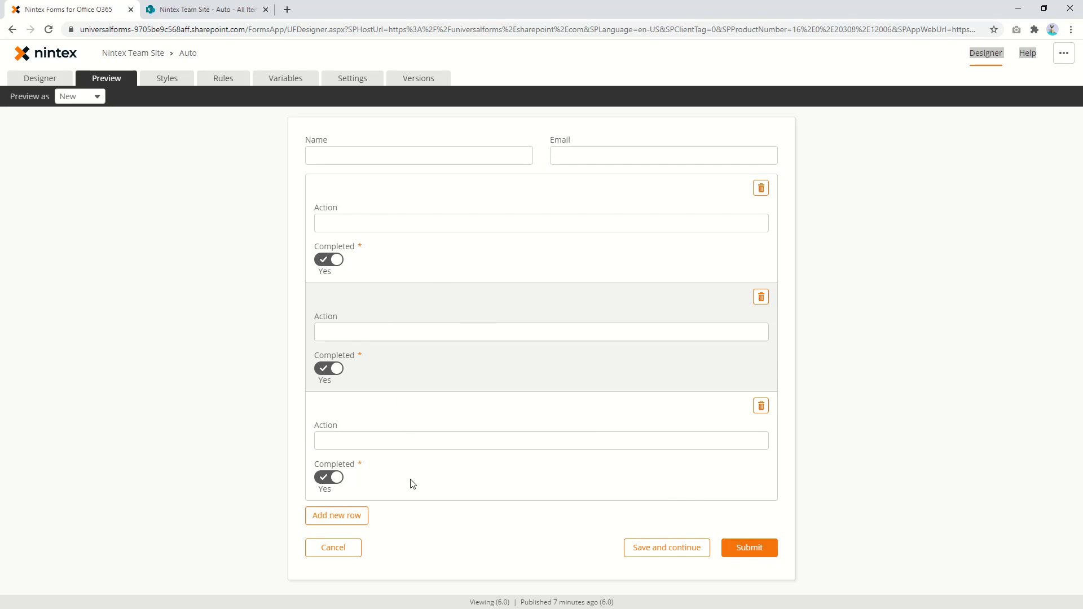
Back in the form design, clear the Completed control's custom required message and set its Required selection to No
left_click(41, 79)
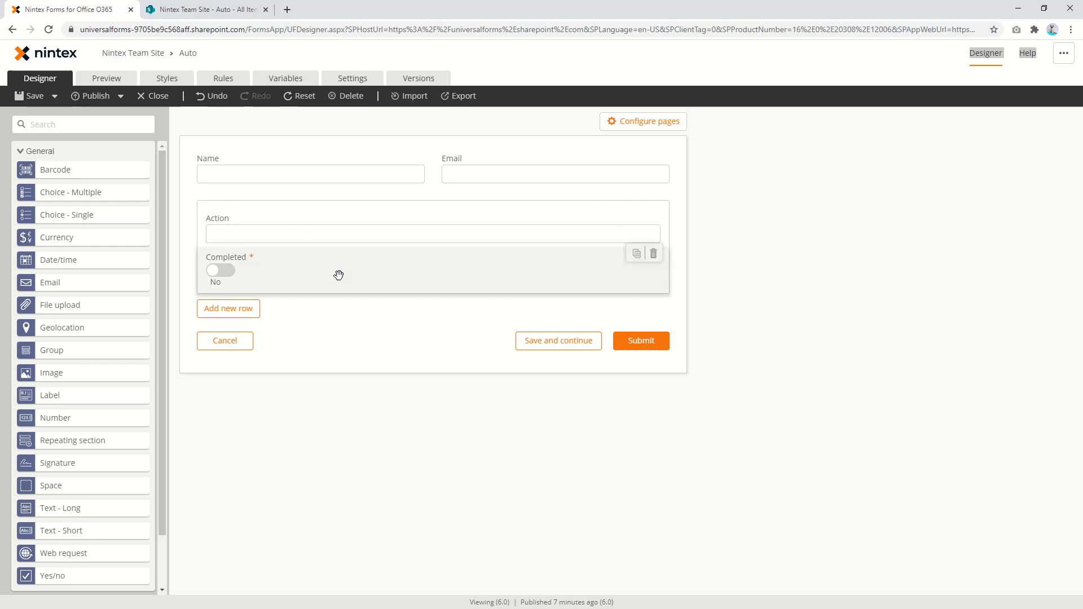
left_click(337, 275)
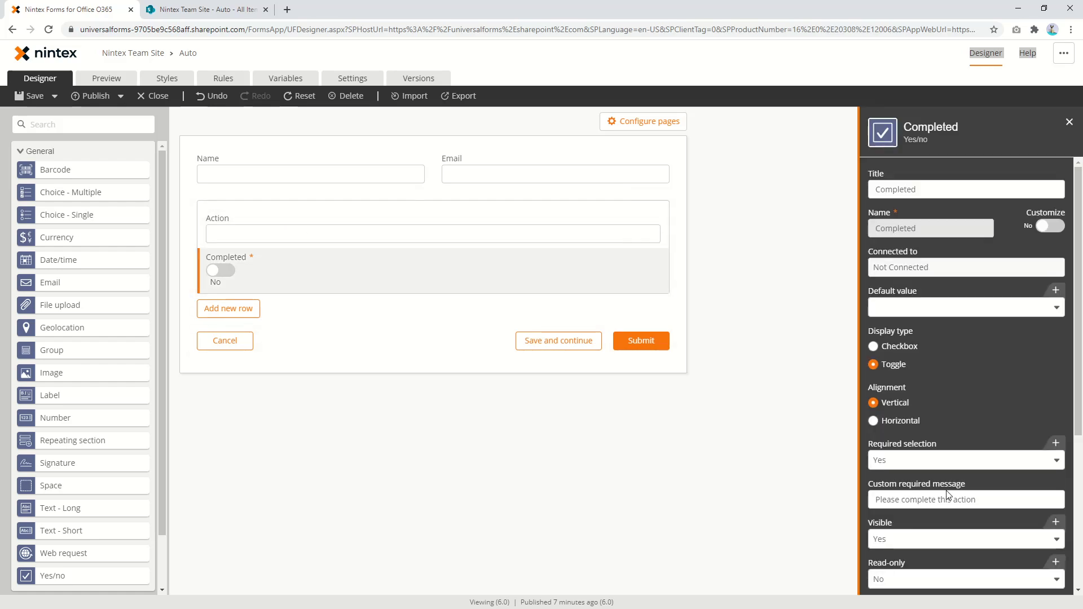
left_click_drag(999, 502, 841, 505)
left_click(934, 462)
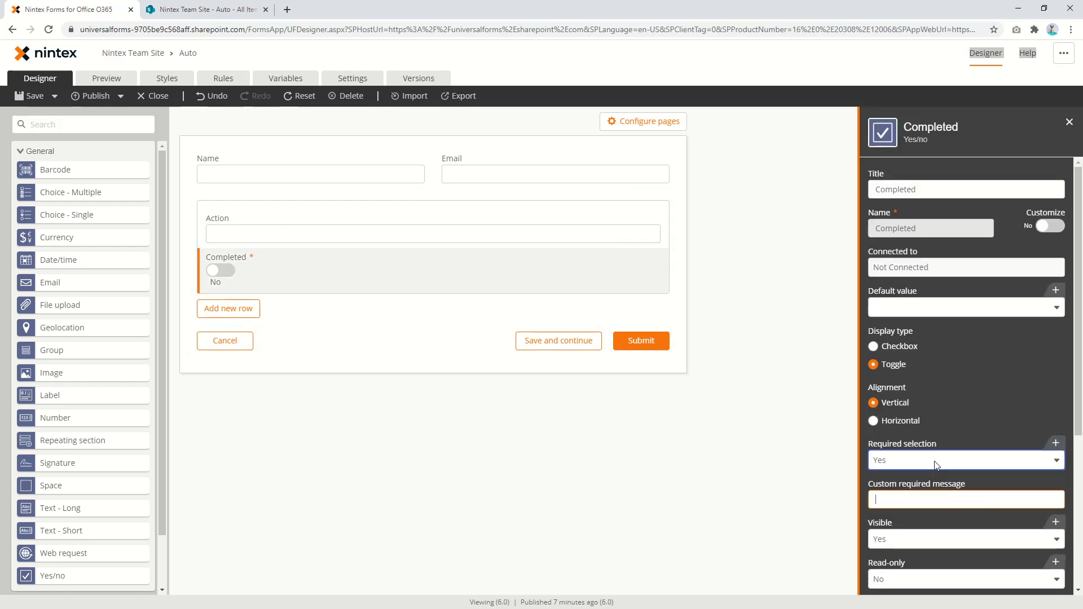
left_click(923, 497)
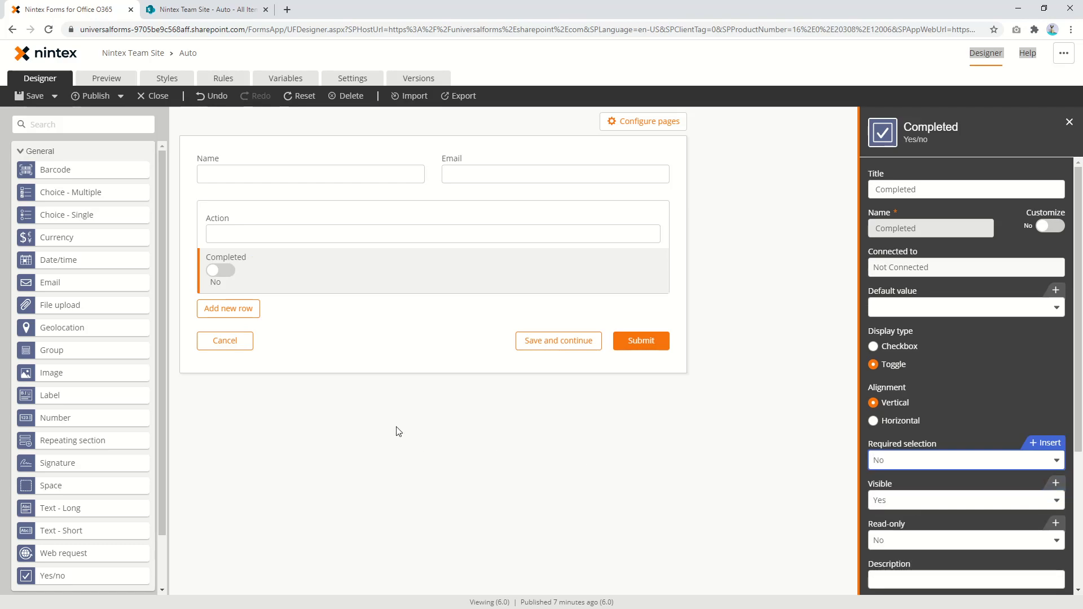
Start a new submit rule that applies to the Corrective Actions section
left_click(224, 79)
triple_click(350, 240)
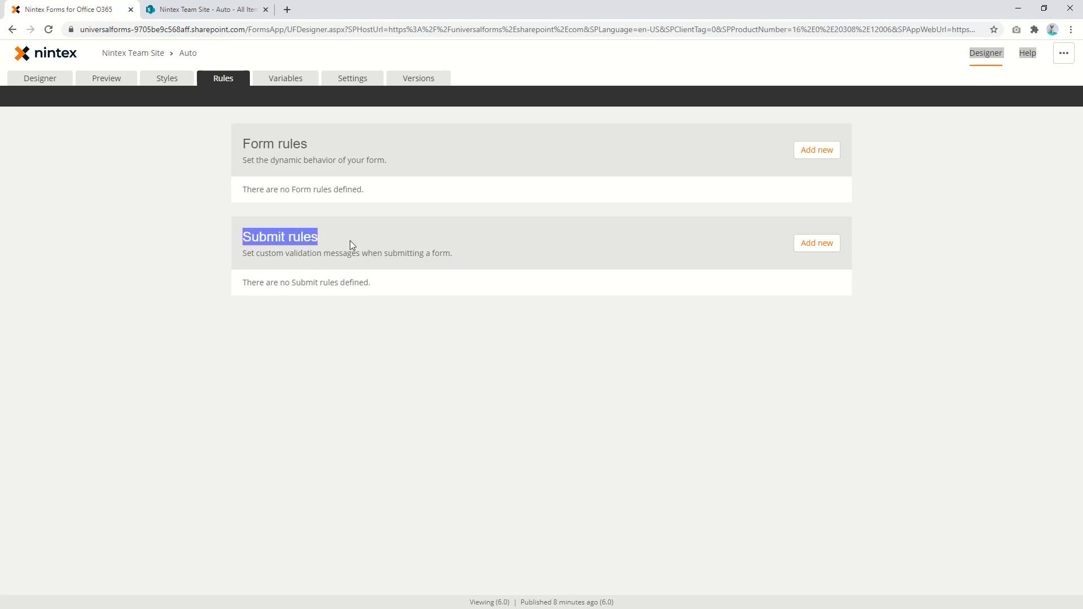
triple_click(363, 149)
triple_click(360, 227)
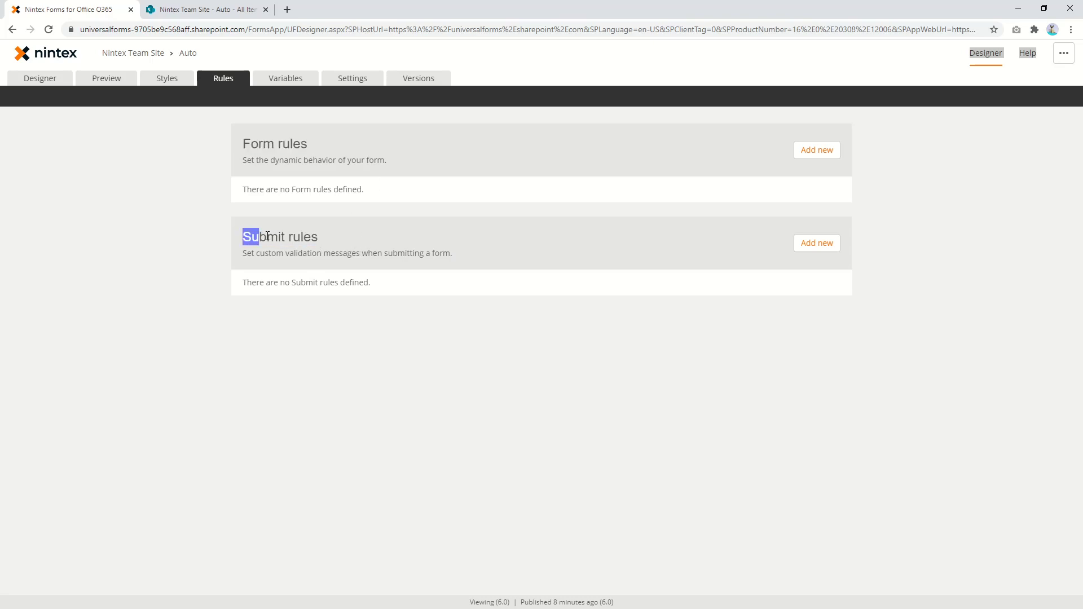
left_click(805, 246)
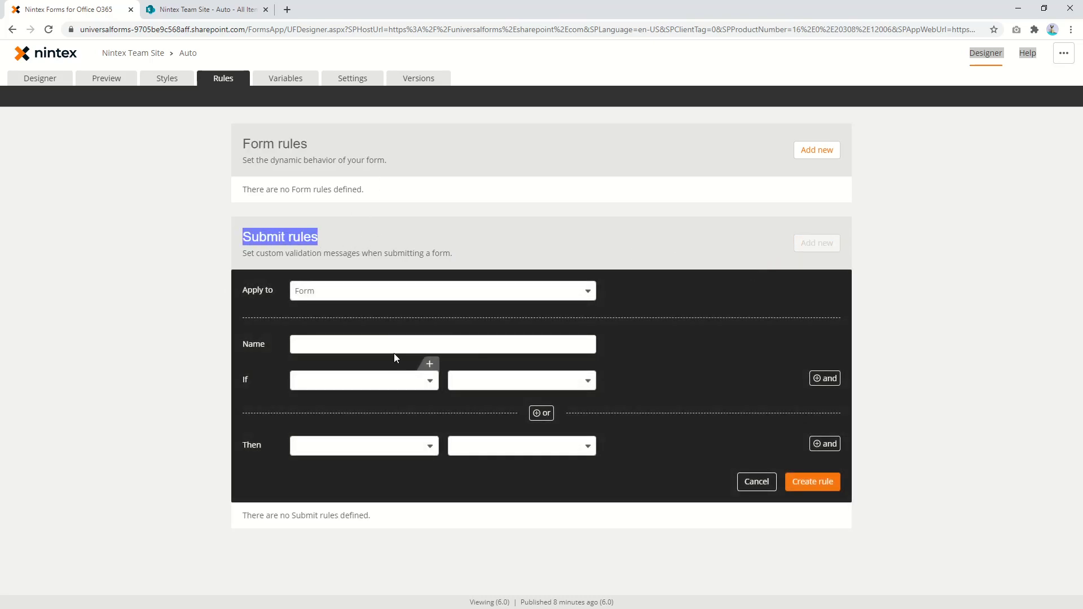
left_click(343, 297)
left_click(343, 330)
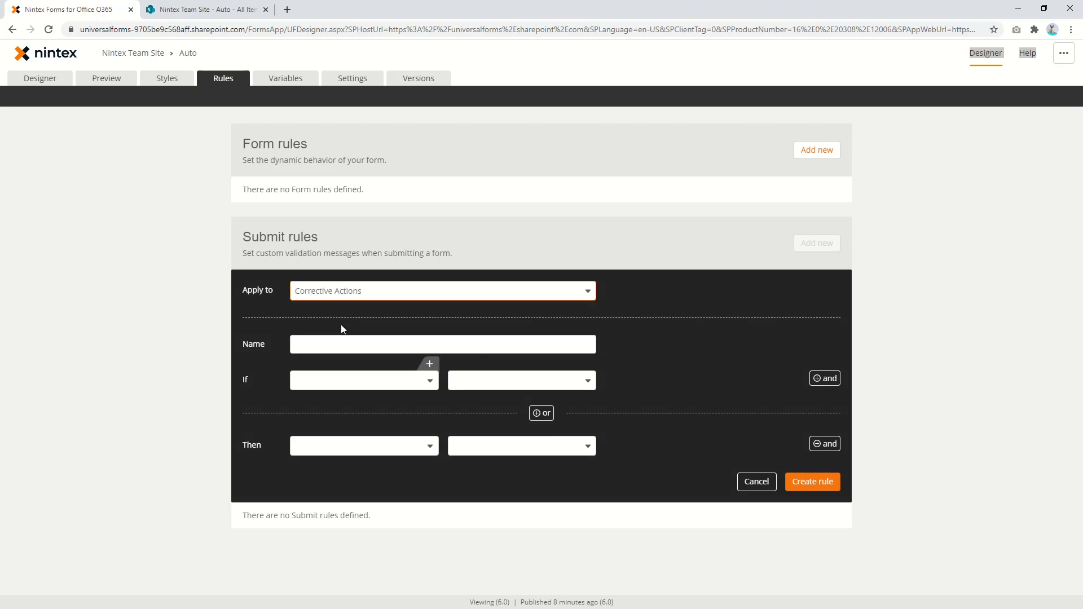
Name the submit rule "Check if action is completed"
left_click(339, 342)
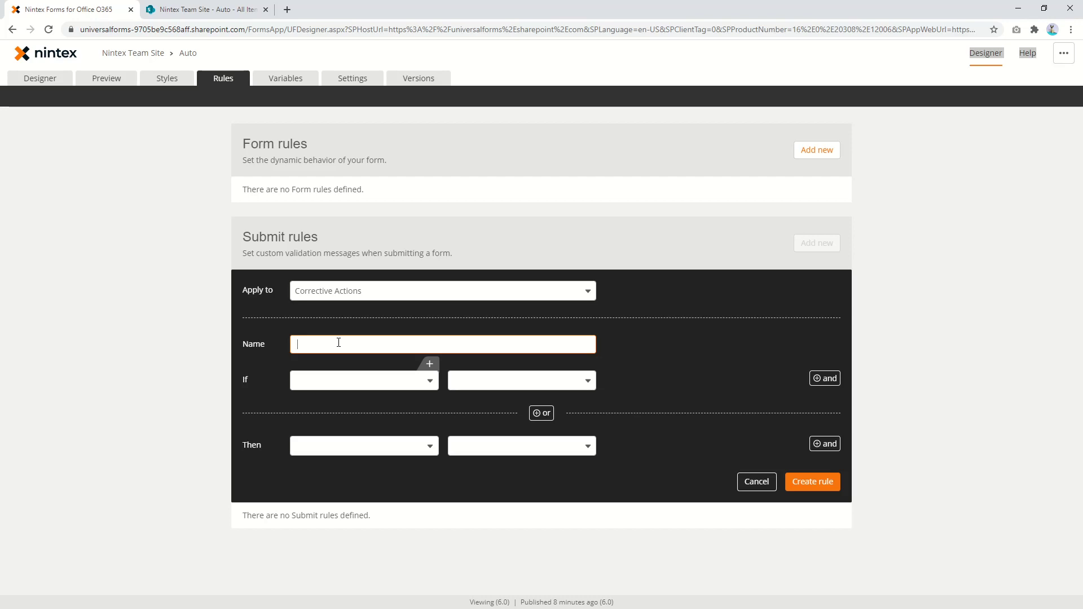
type("Check if actoin is")
key("BackSpace")
key("BackSpace")
key("BackSpace")
key("BackSpace")
type("ion is completed")
Set the rule's If condition to Completed Is No
left_click(364, 387)
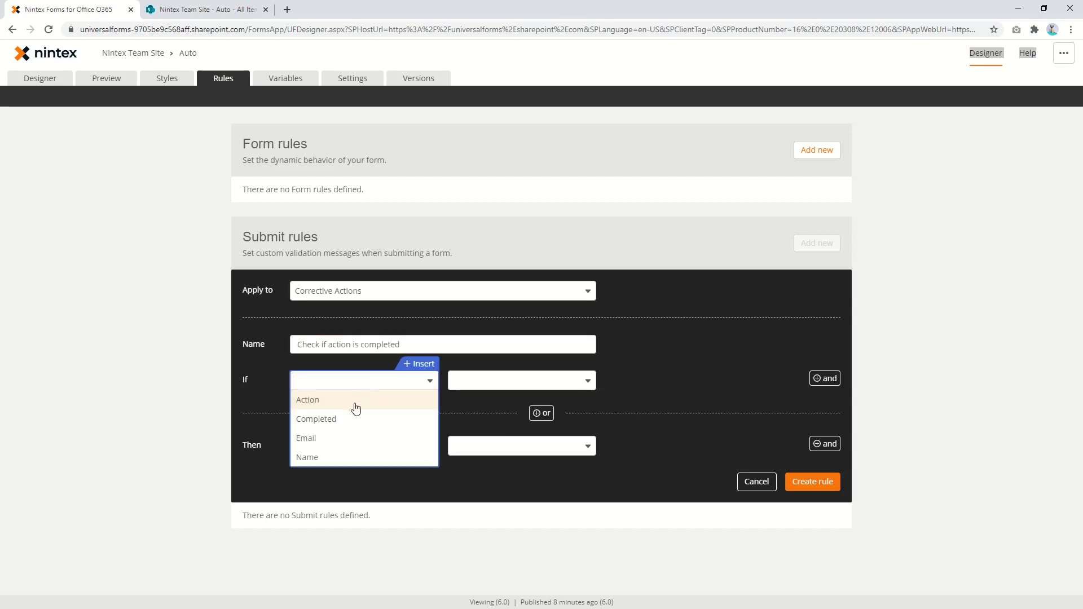
left_click(341, 420)
left_click(491, 382)
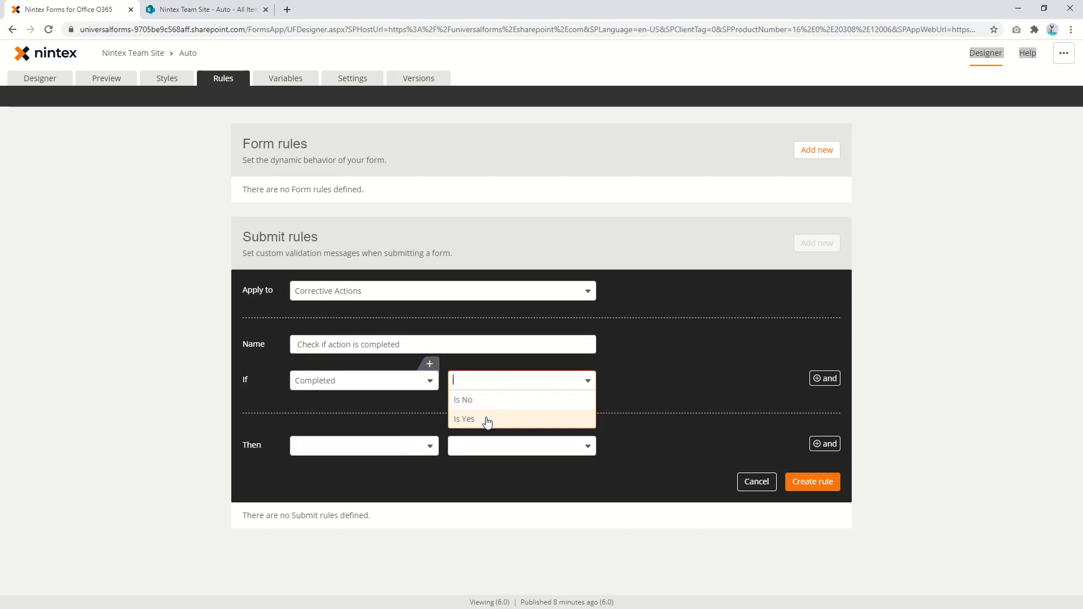
left_click(475, 402)
Make the rule show a validation error on Completed with the message "Please complete this action"
left_click(406, 447)
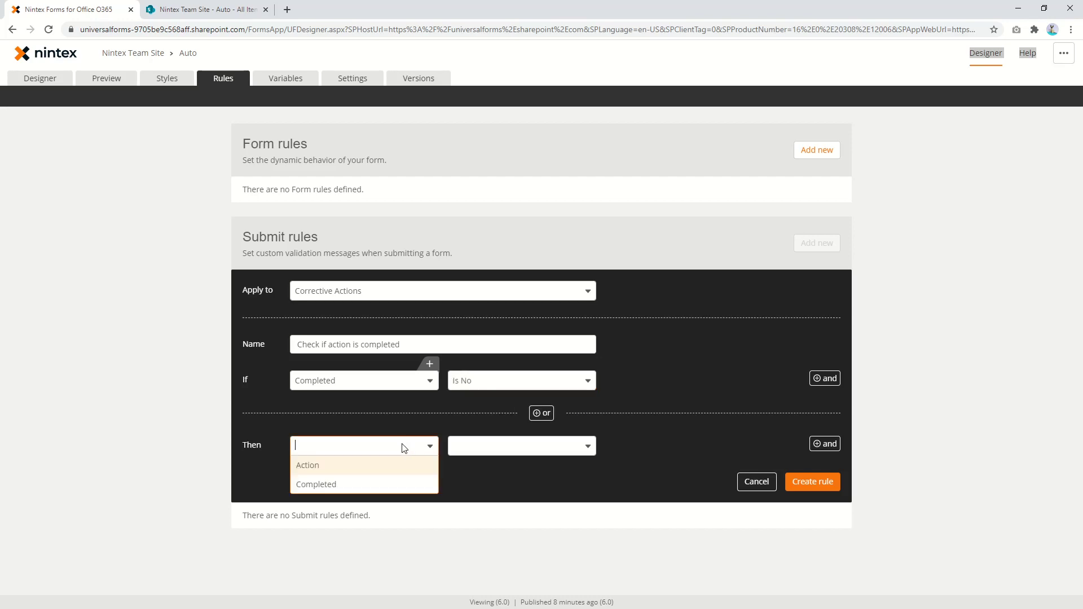
left_click(374, 484)
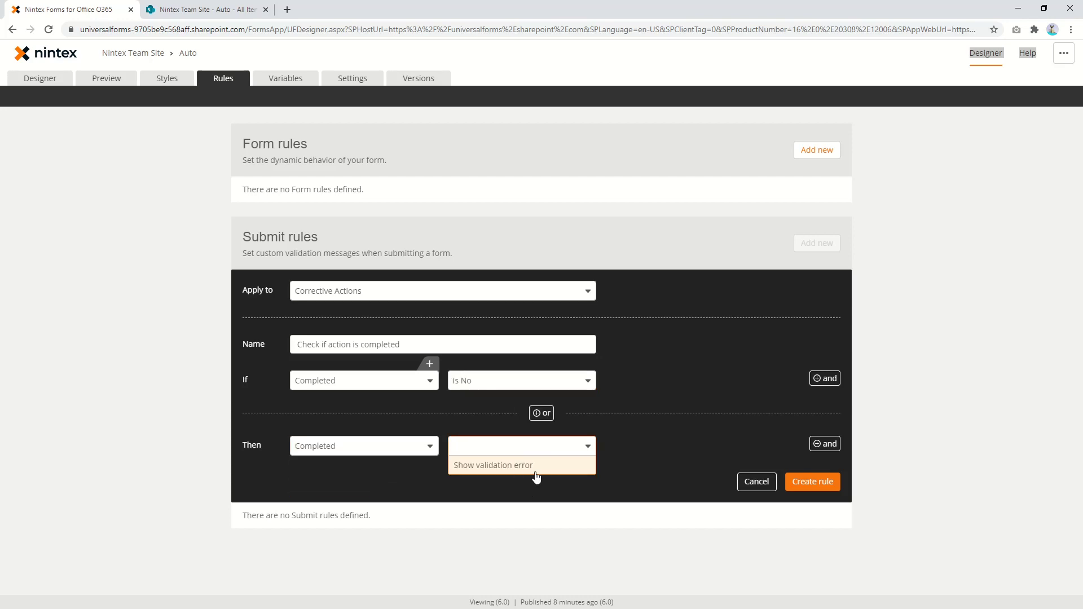
left_click(536, 466)
left_click(666, 446)
type("Please complete this action")
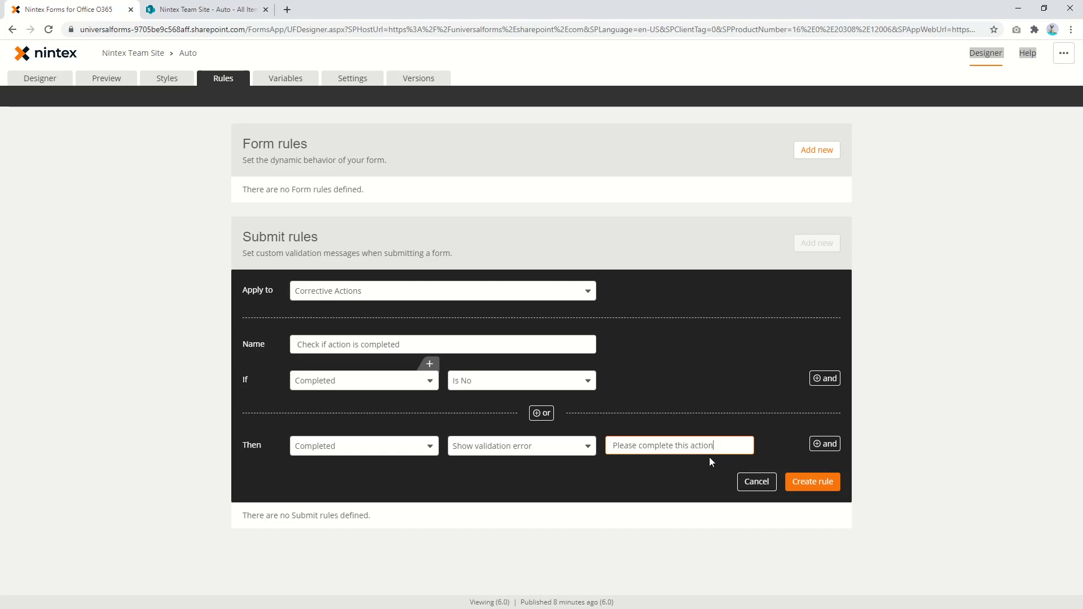
Create the rule and preview the form with three corrective action rows
left_click(813, 482)
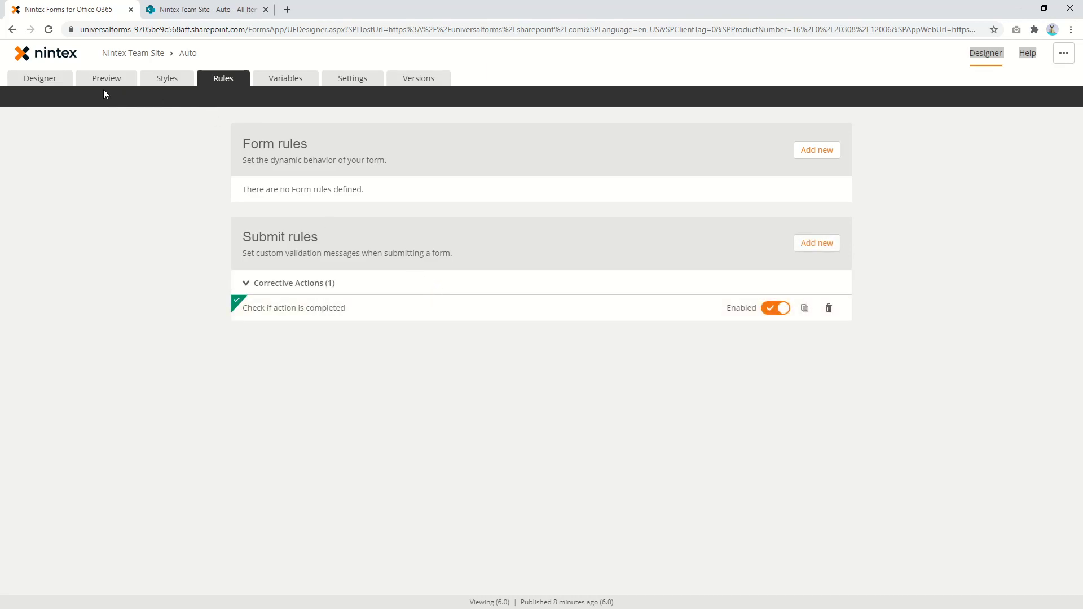
left_click(104, 80)
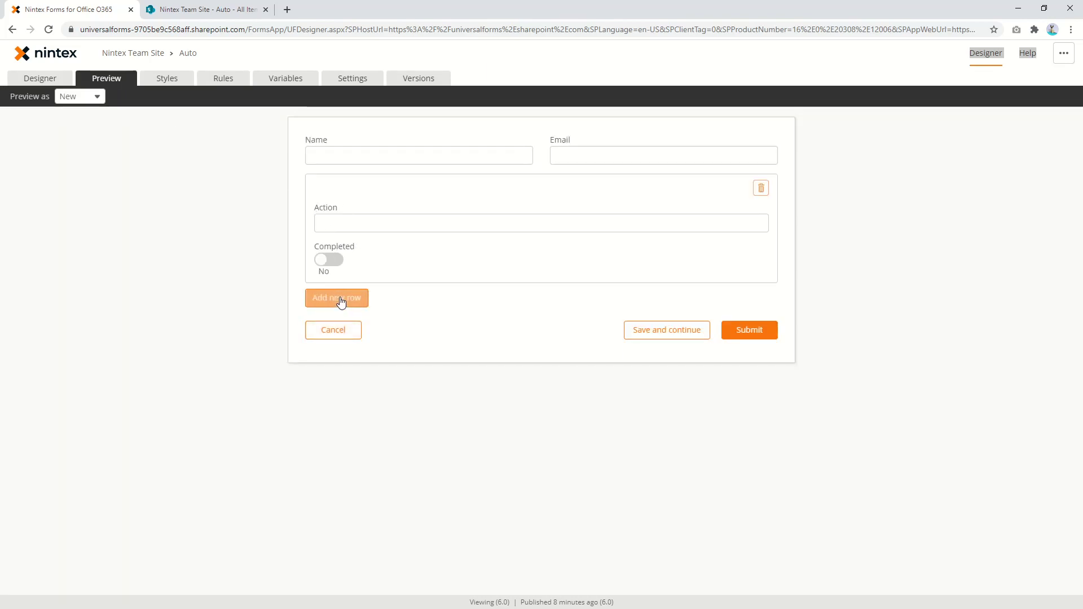
left_click(340, 303)
left_click(352, 407)
Test the rule by marking the first and third actions completed, submitting the previewed form and checking the second row
left_click(330, 263)
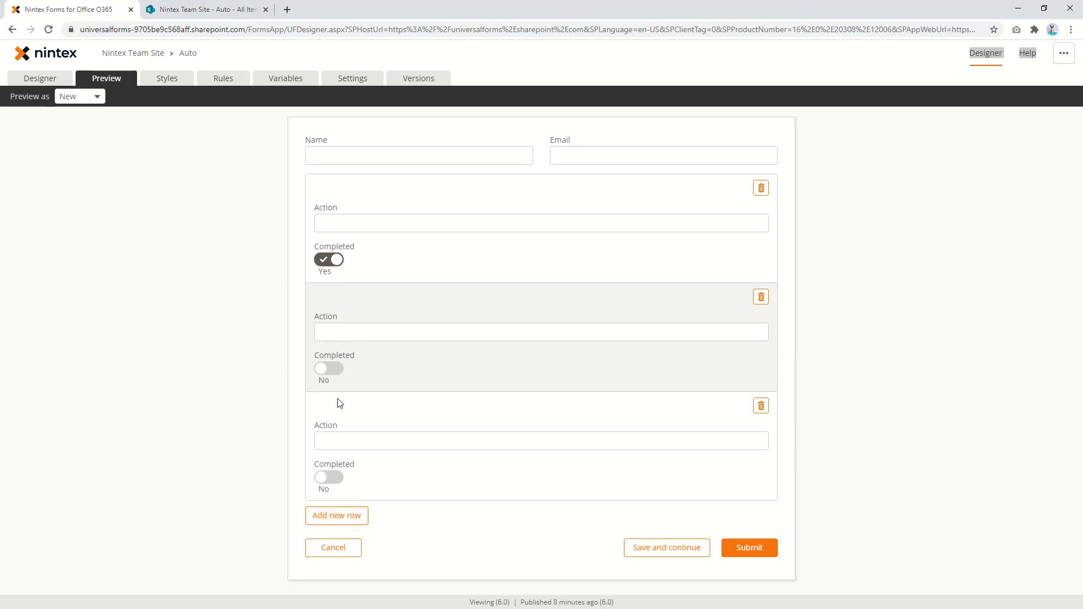
left_click(330, 478)
left_click(748, 549)
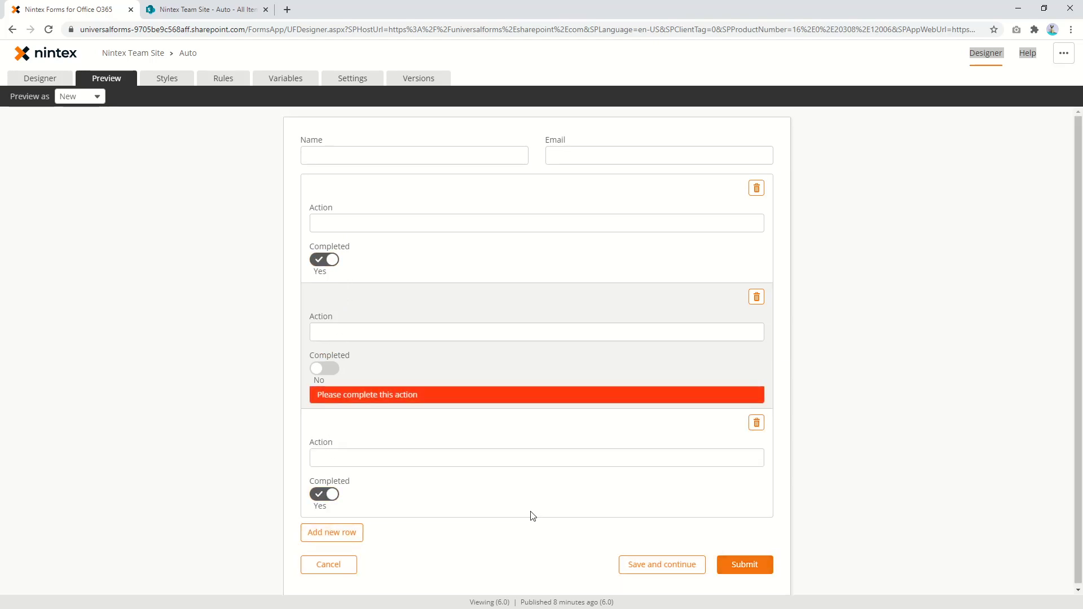
triple_click(411, 393)
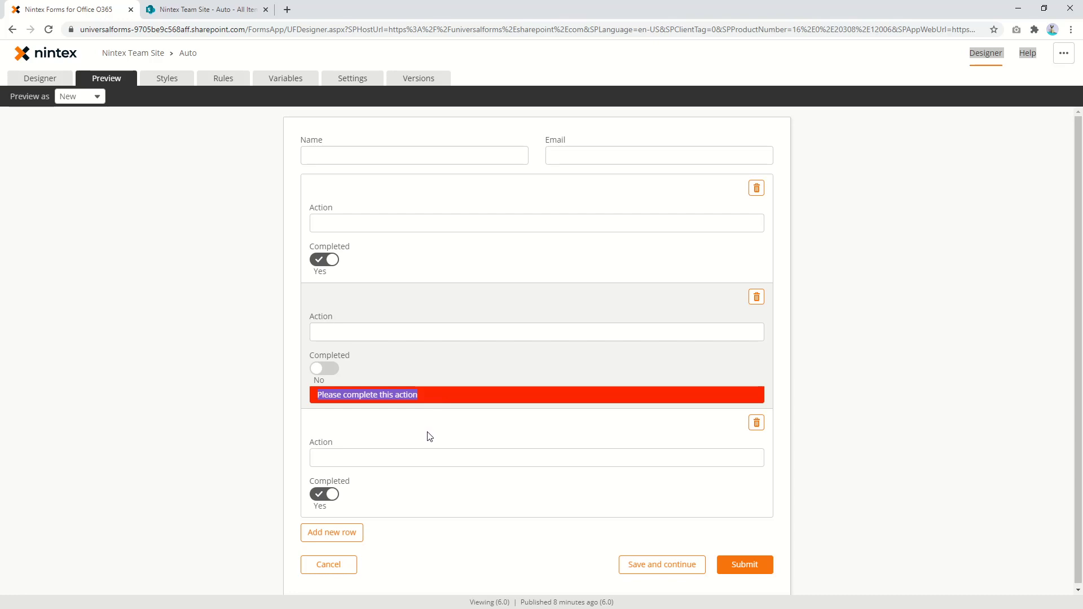
Try adding an And condition to "Check if action is completed" where Email contains a person's first name
left_click(225, 79)
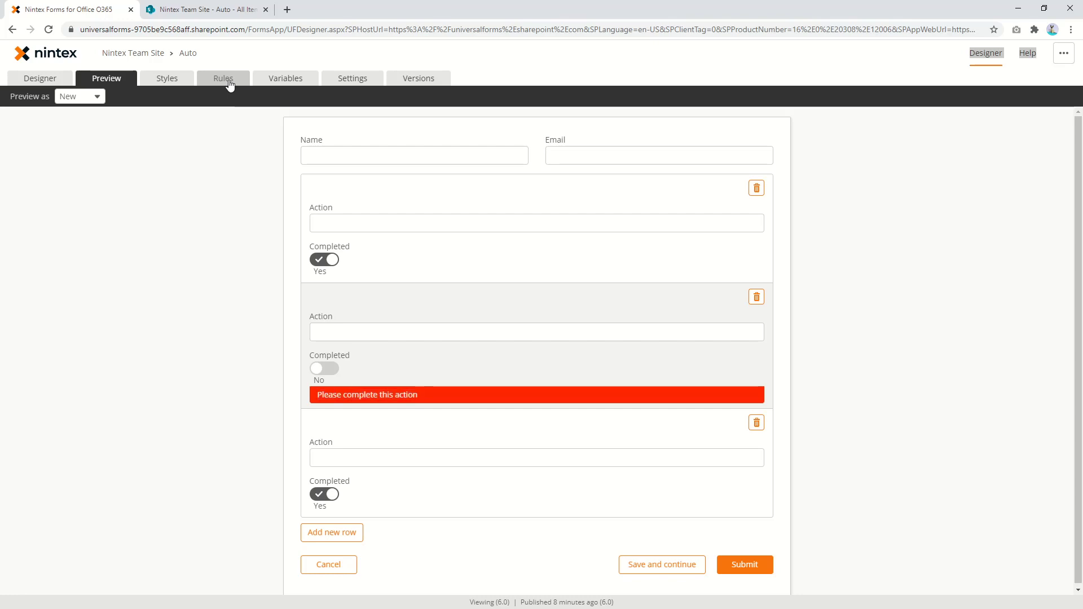
left_click(671, 316)
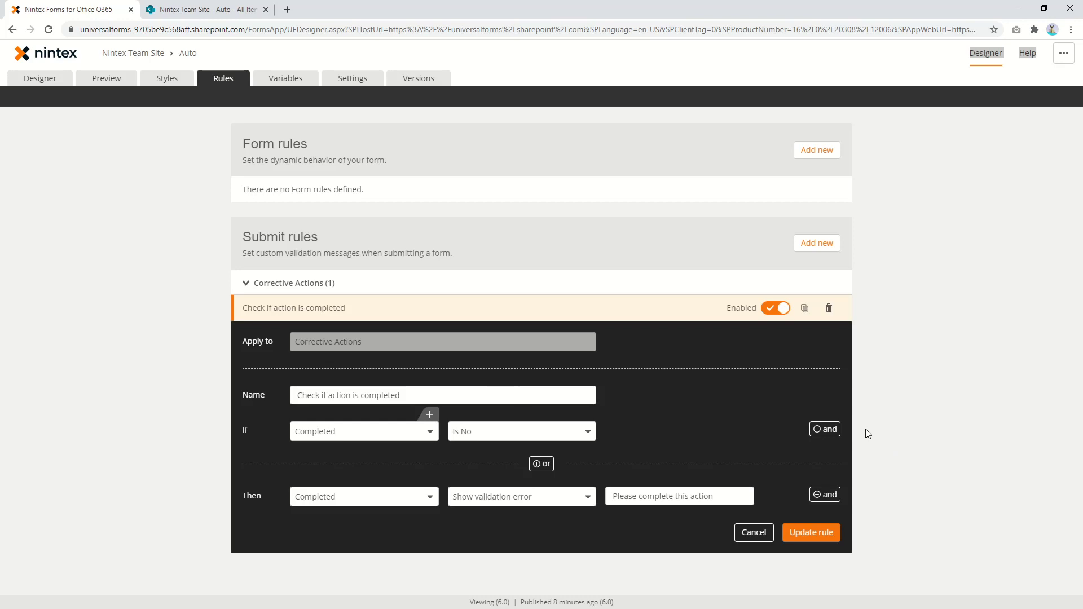
left_click(825, 429)
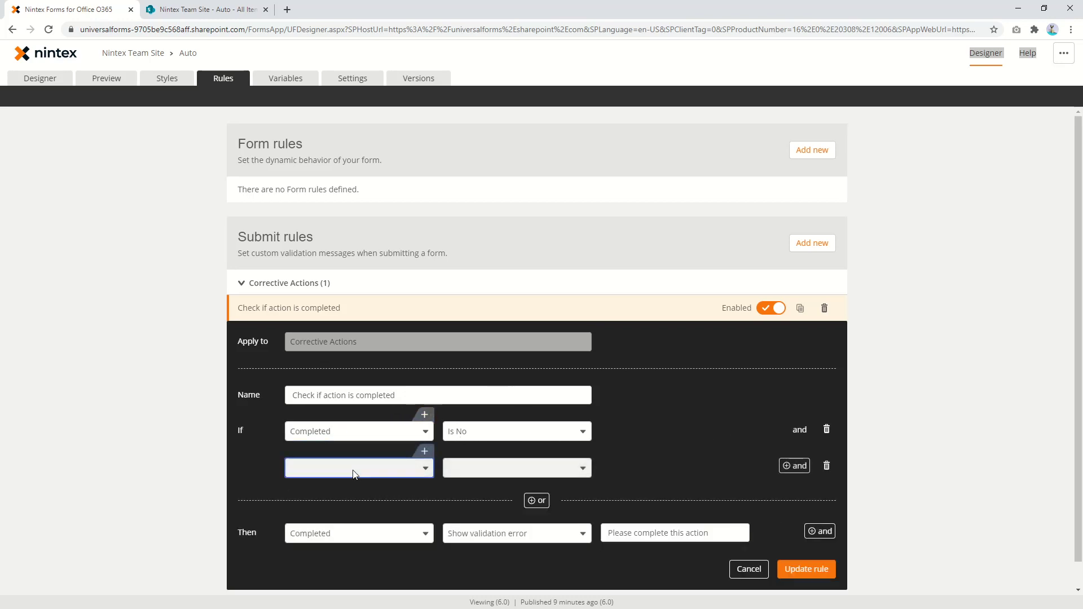
left_click(350, 468)
left_click(333, 496)
left_click(480, 468)
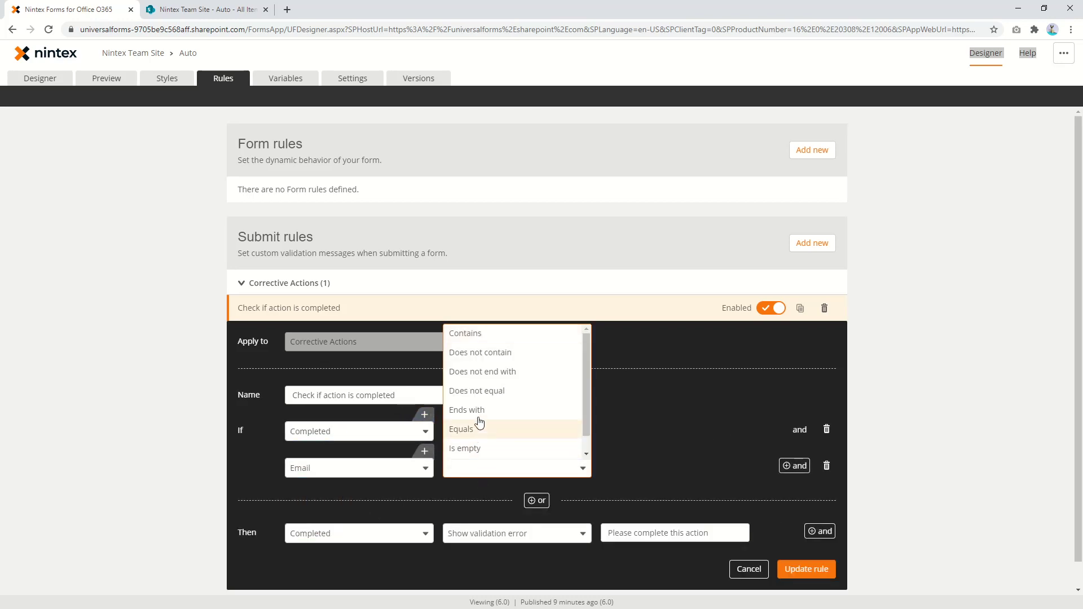
left_click(473, 334)
left_click(640, 468)
type("euan")
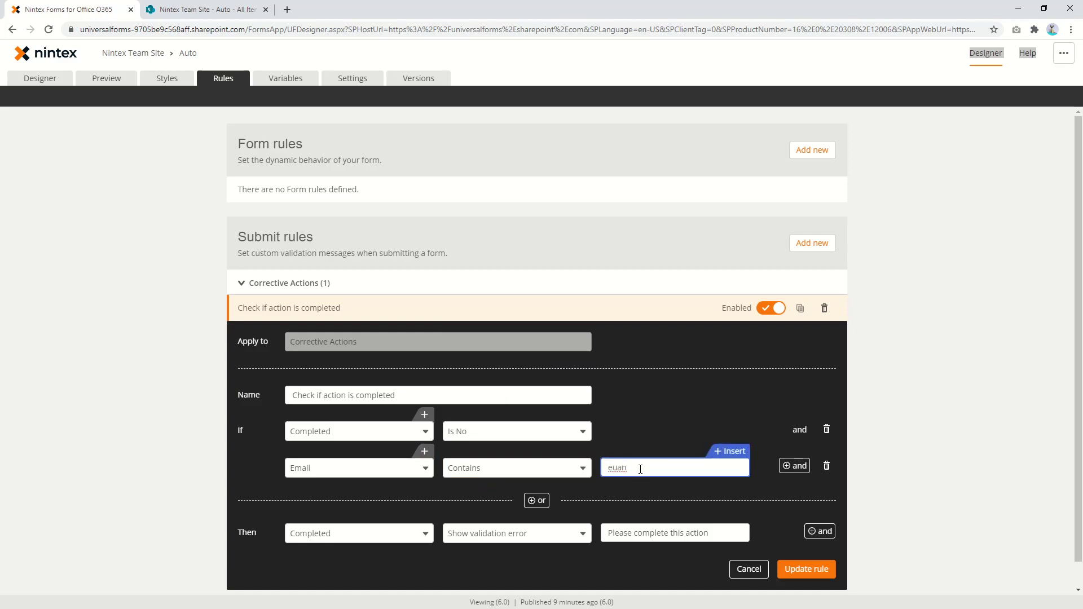
left_click(749, 568)
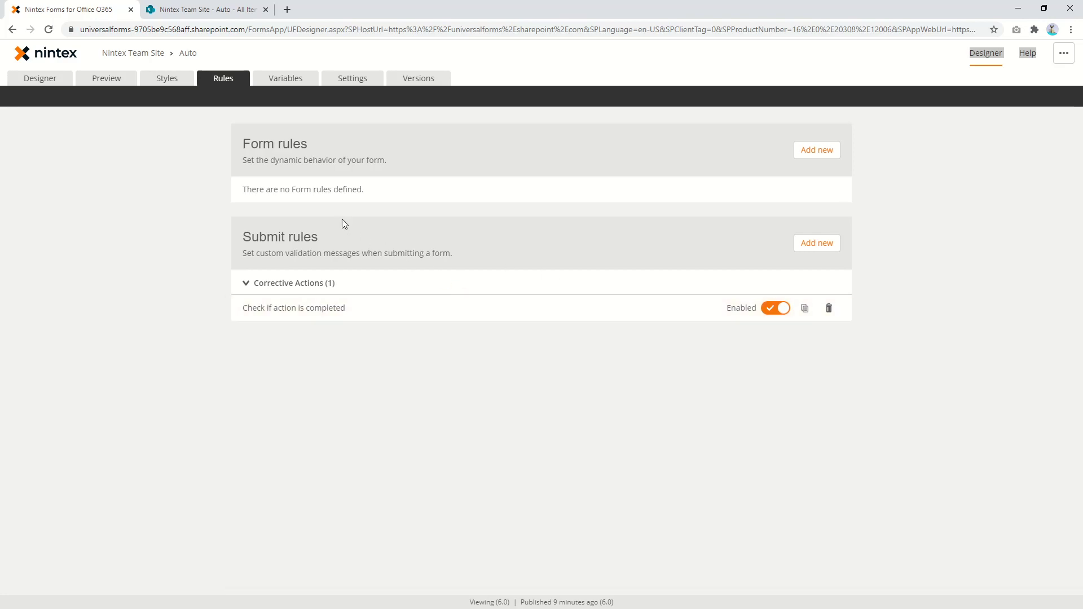
Delete the "Check if action is completed" rule and start a new submit rule named "Check if all actions are complete"
left_click(829, 310)
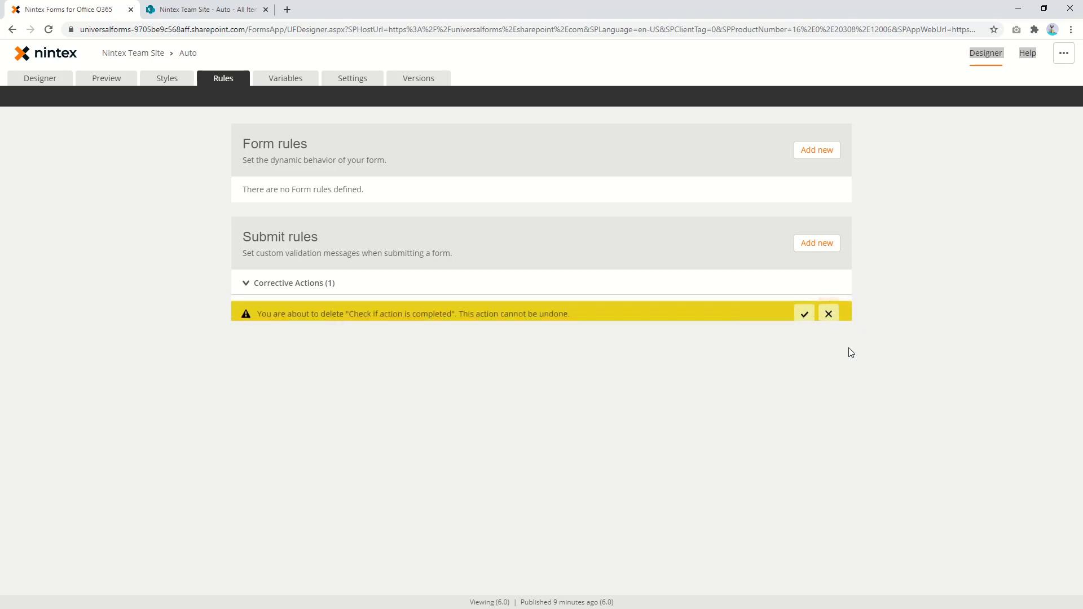
left_click(805, 313)
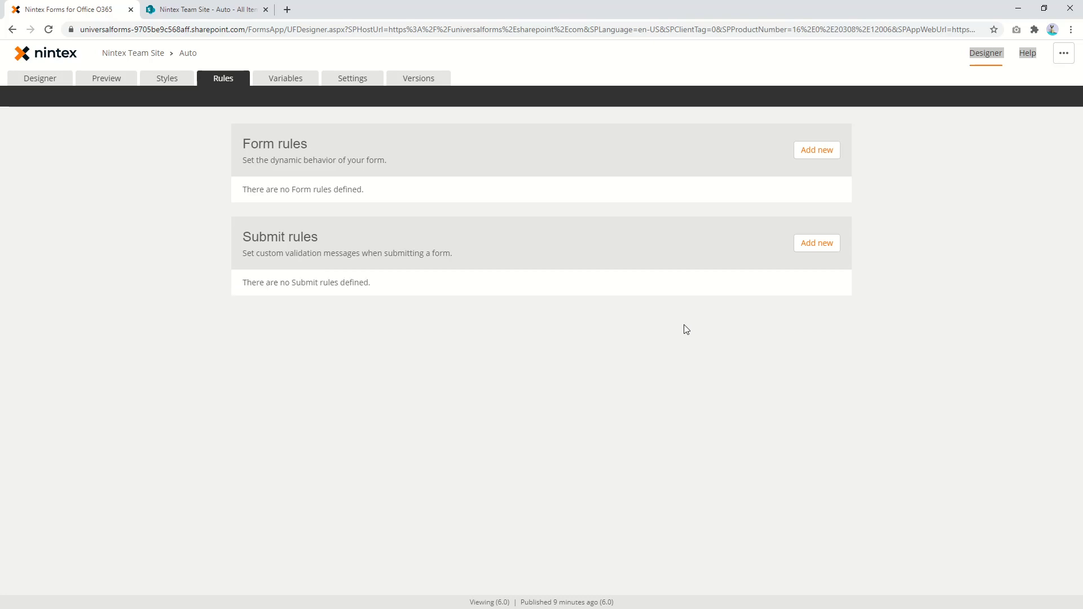
left_click(830, 248)
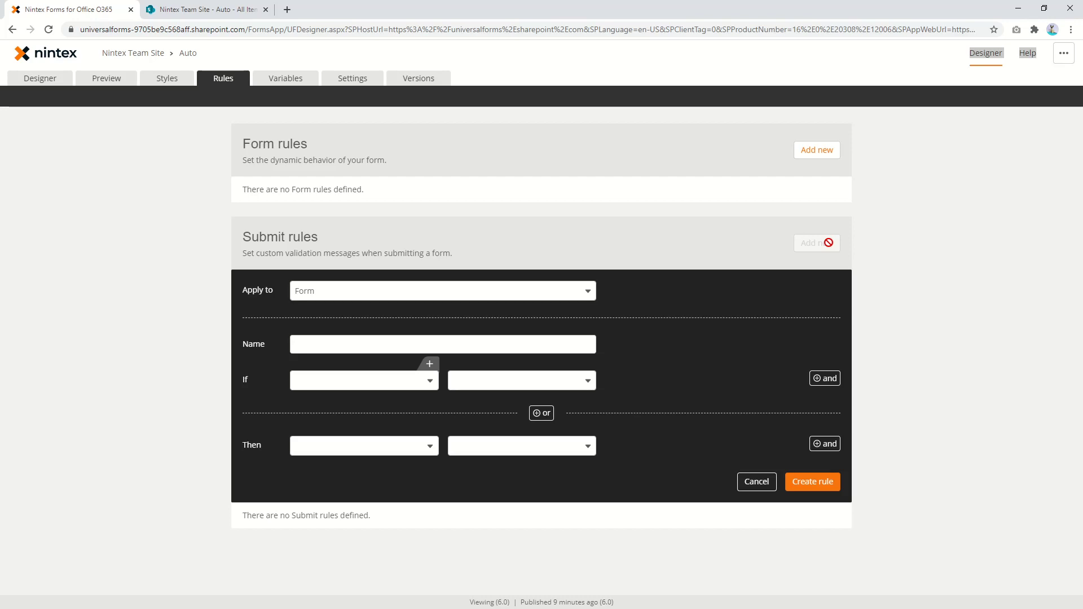
left_click(507, 343)
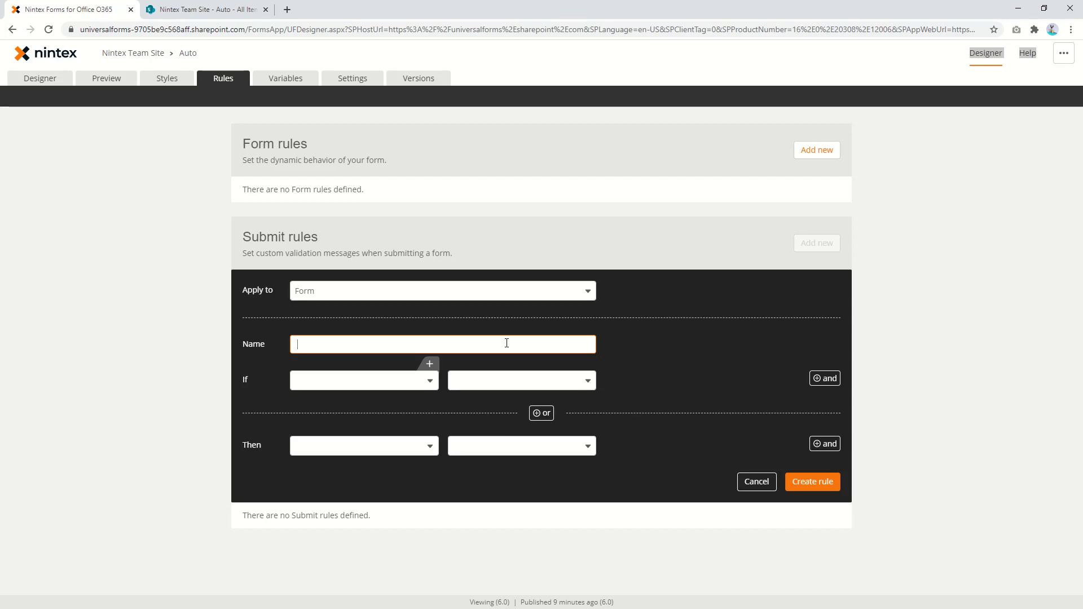
type("Check if all actions are complete")
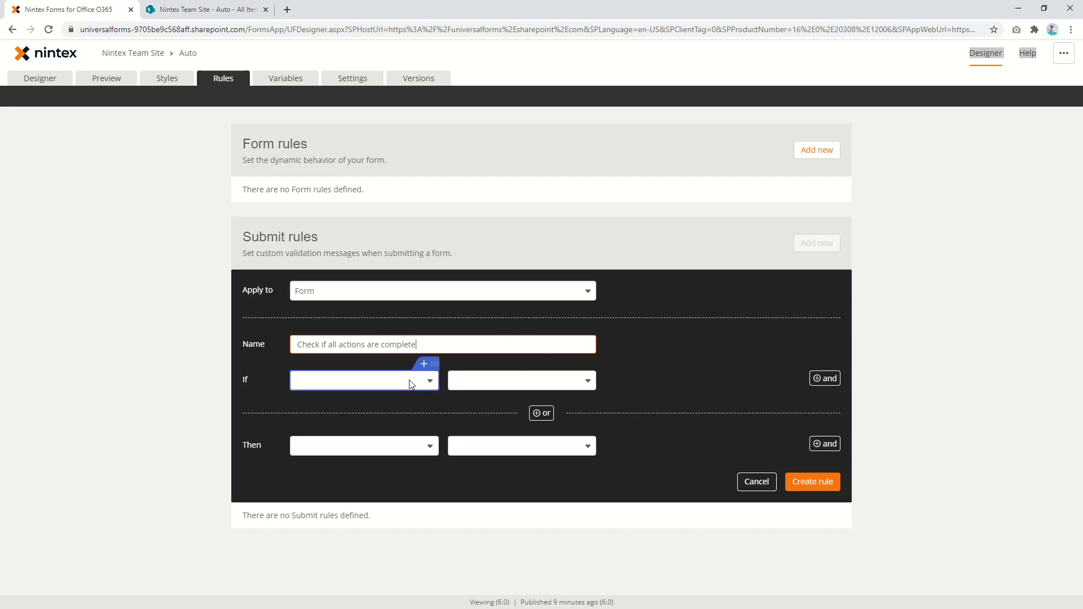
Compare the fields available to the If condition when the rule applies to Form and to Corrective Actions
left_click(393, 390)
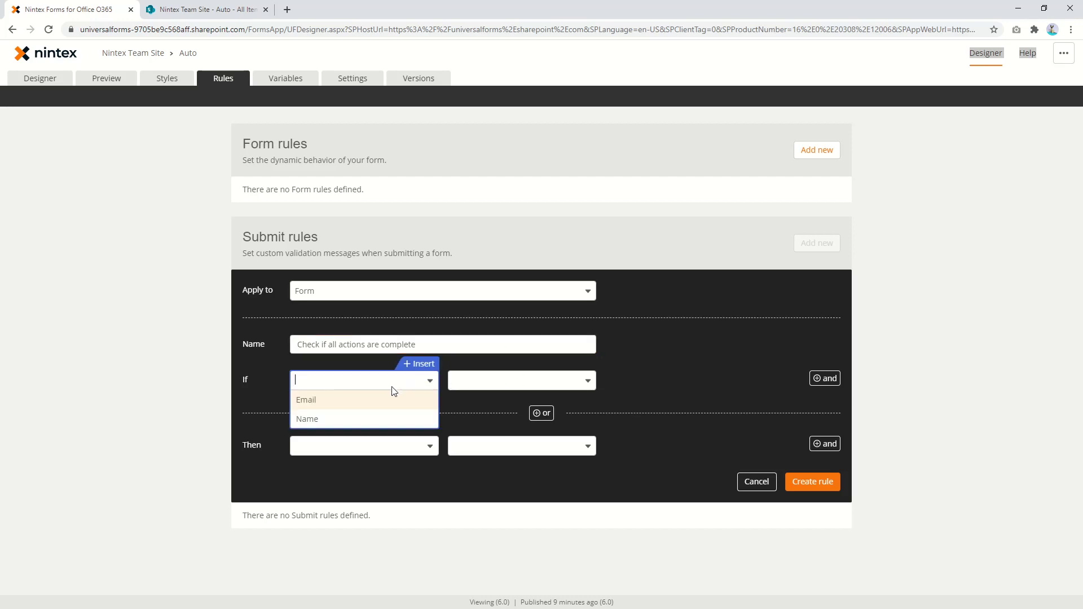
left_click(301, 296)
left_click(325, 332)
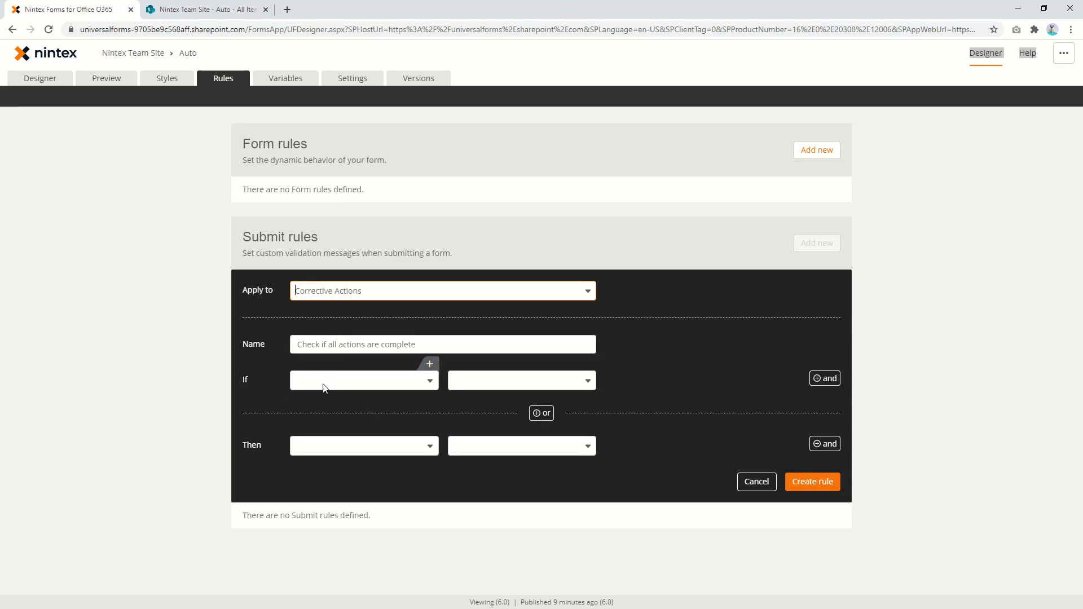
left_click(327, 380)
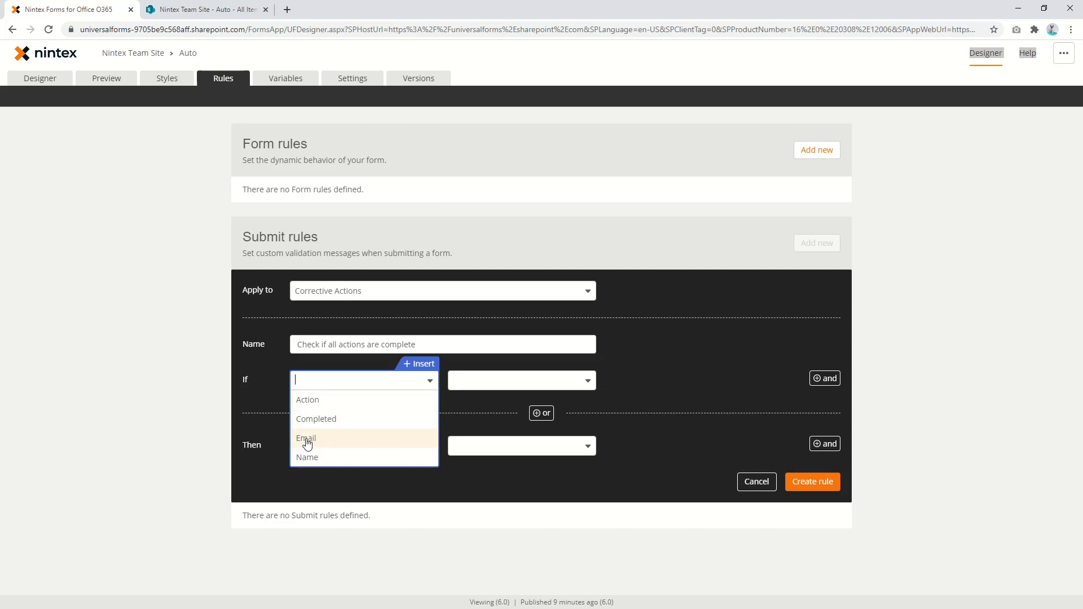
left_click(342, 292)
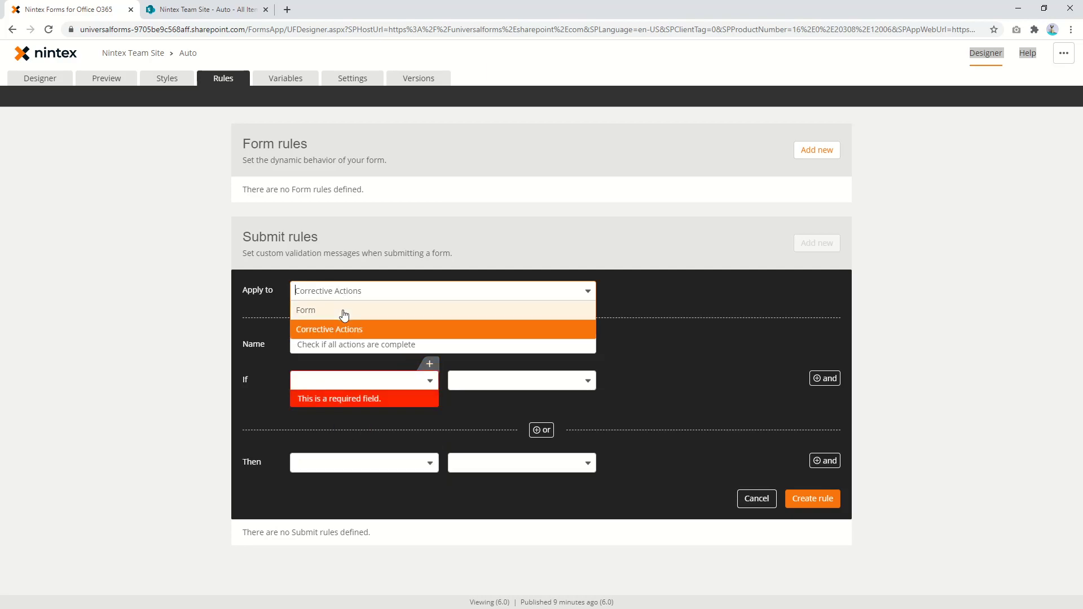
left_click(342, 382)
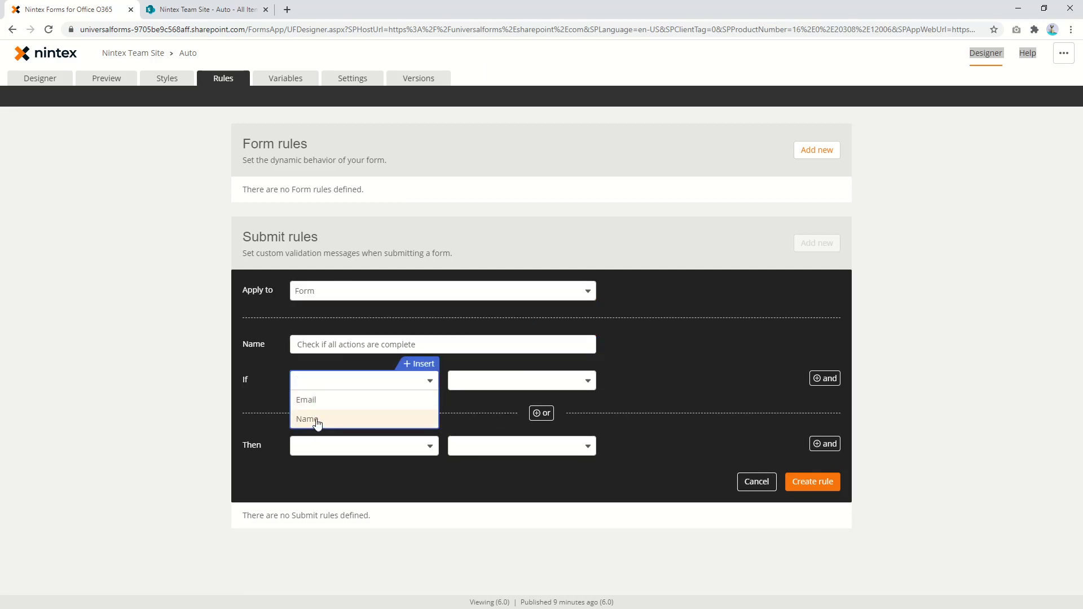
Start a formula for the If condition with the Completed control from the Corrective Actions section
left_click(428, 365)
left_click(382, 262)
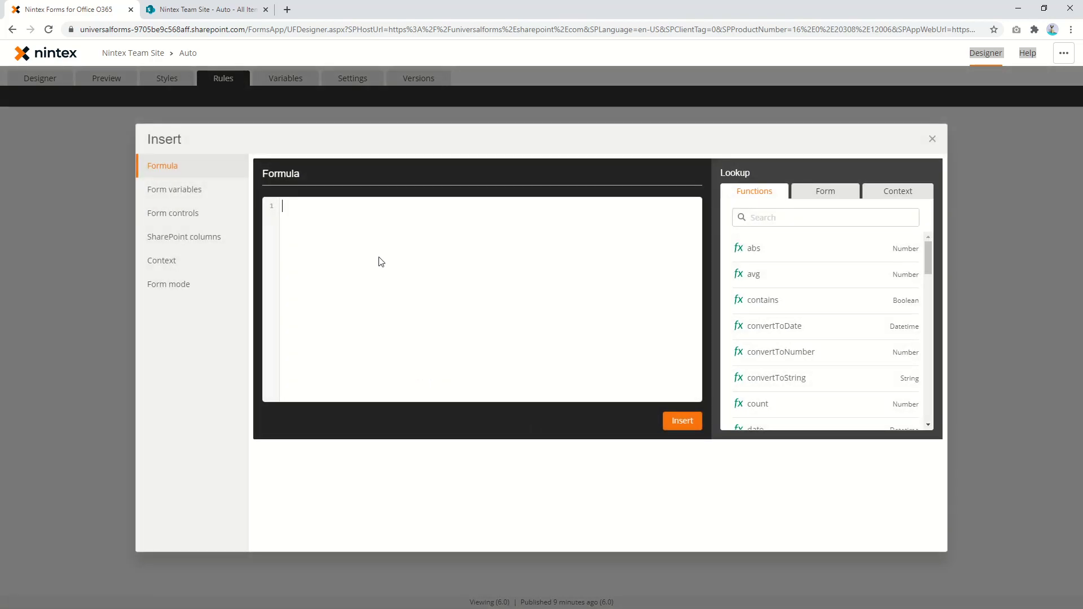
type("compl")
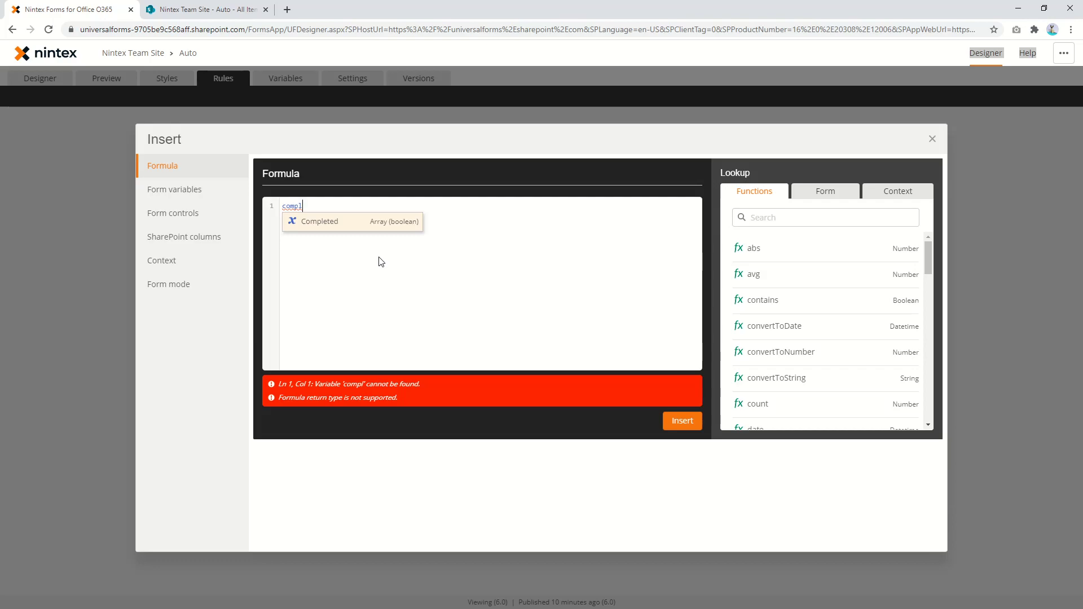
key("Return")
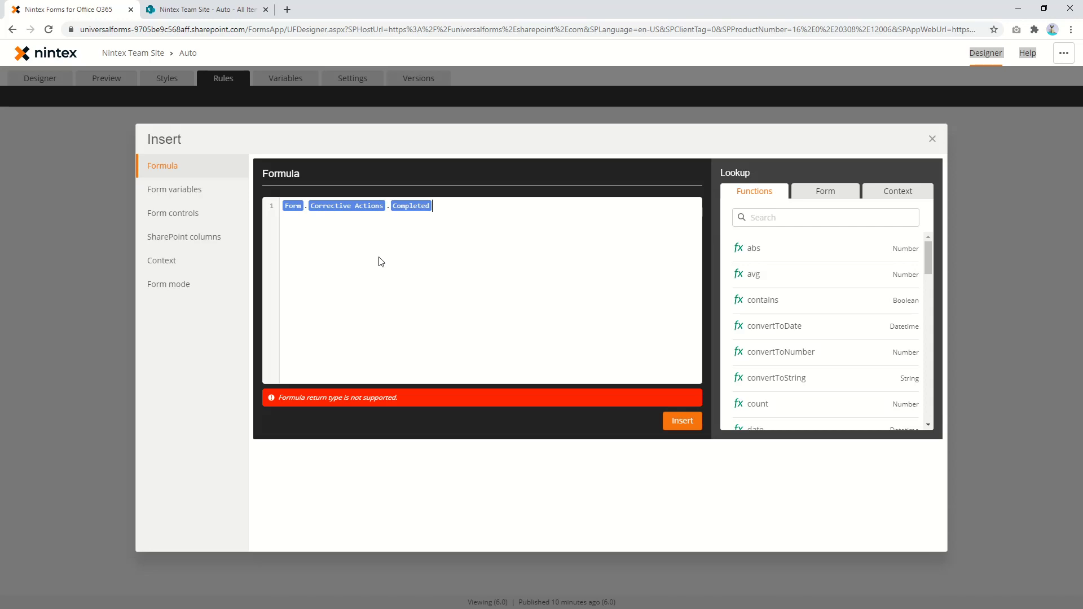
Wrap the Completed reference in a contains() function with "false" as the second parameter
key("Return")
key("Up")
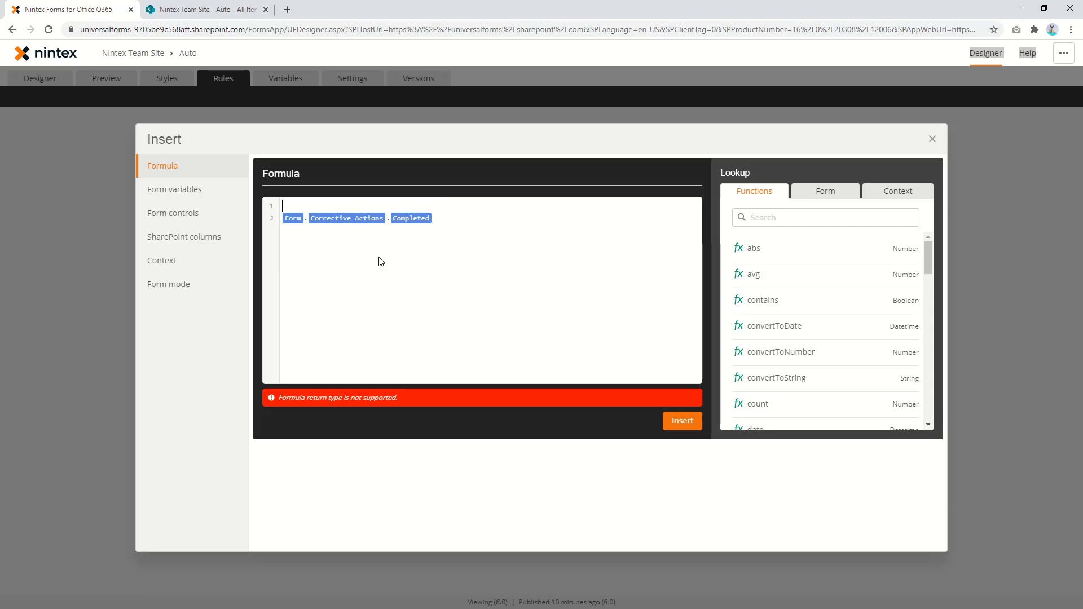
type("contains(")
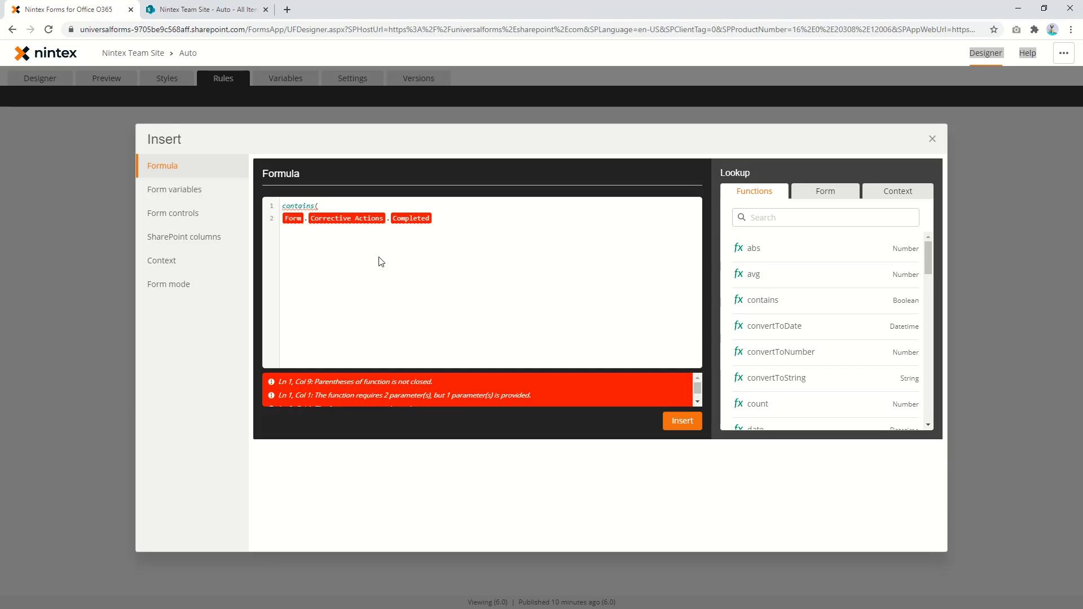
type(",\"false\"")
key("Return")
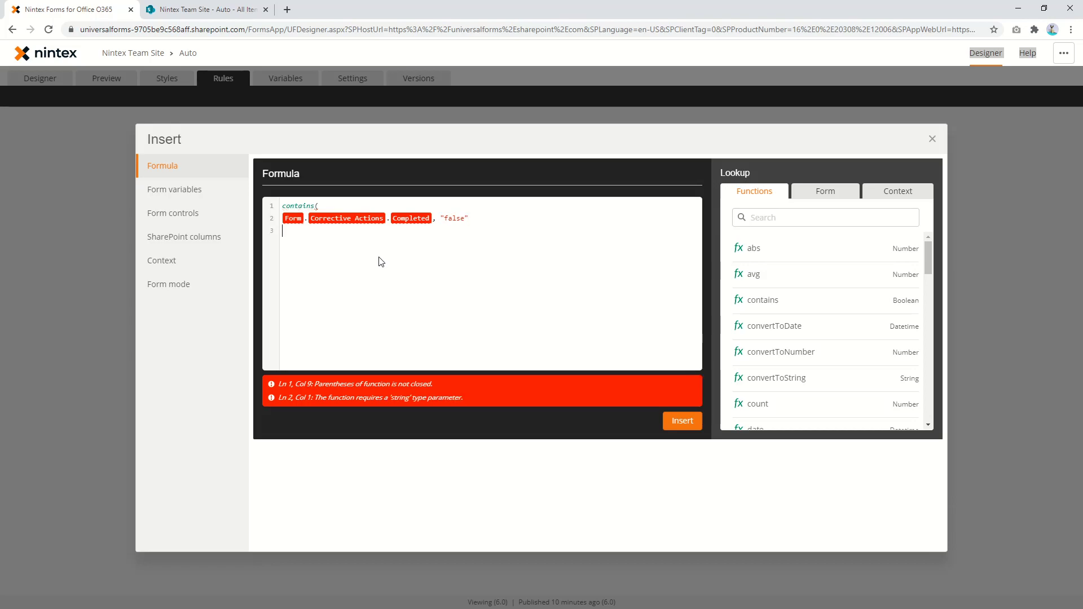
type(")")
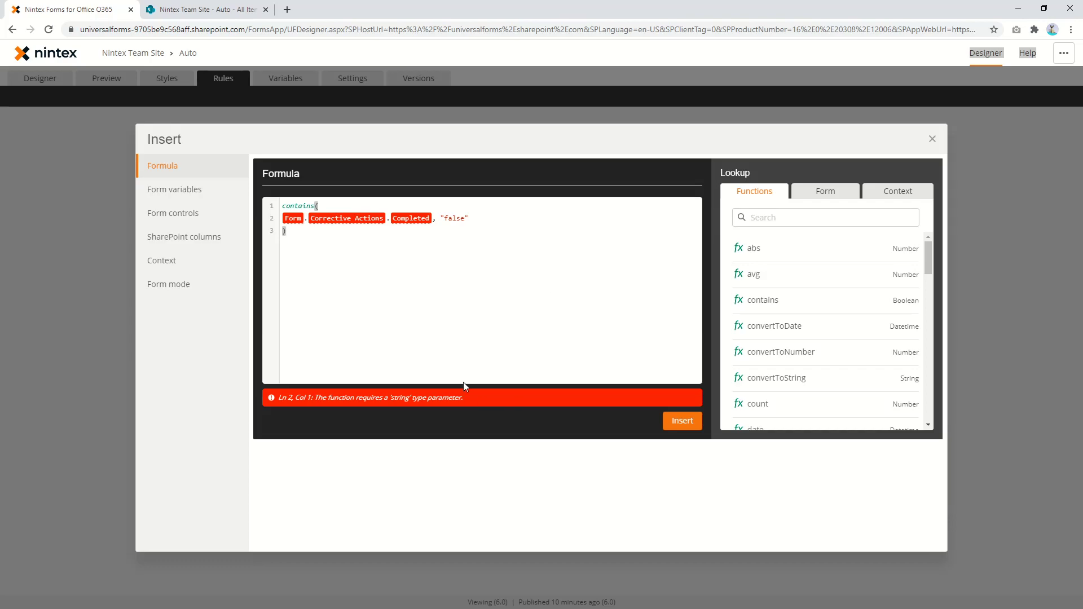
Nest a convertToString() call inside contains(), starting before the Completed reference and adding its extra closing parenthesis
left_click(344, 205)
key("Return")
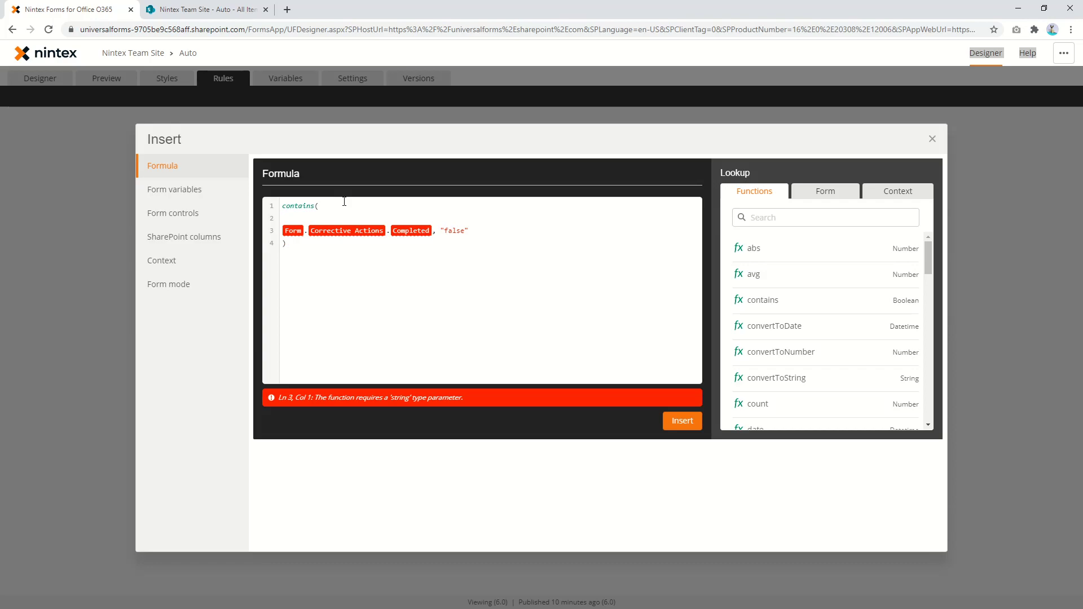
type("convertToString()")
key("Return")
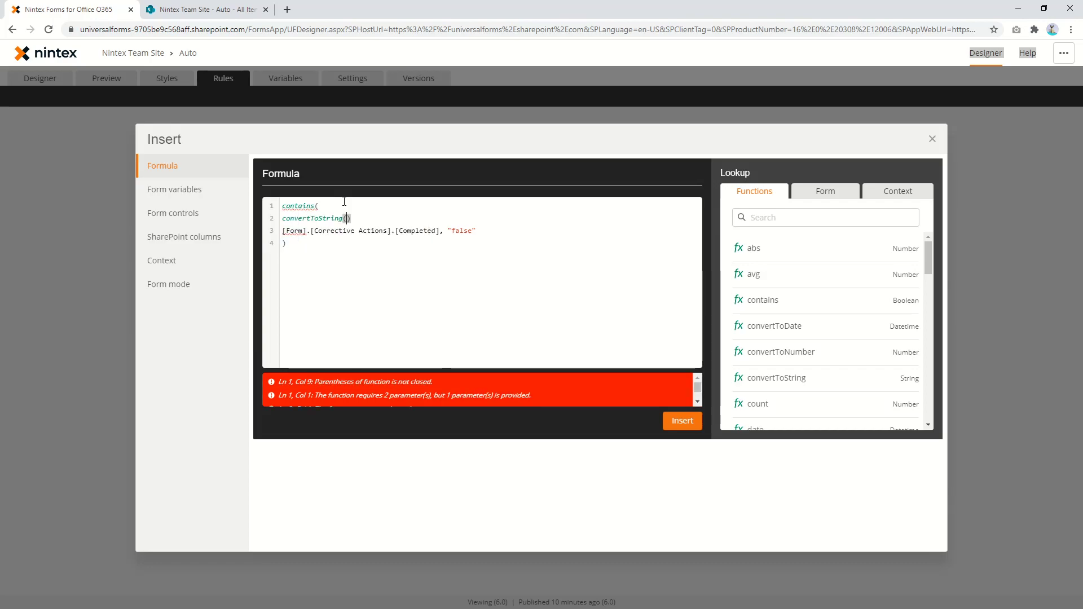
key("Delete")
key("Down")
key("Down")
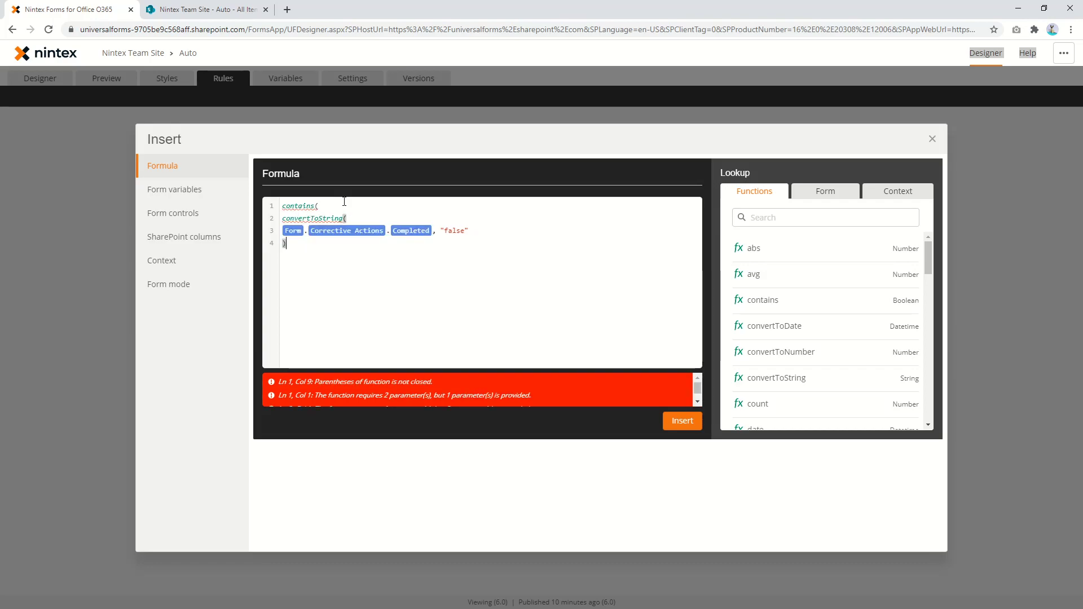
key("Return")
type(")")
key("Up")
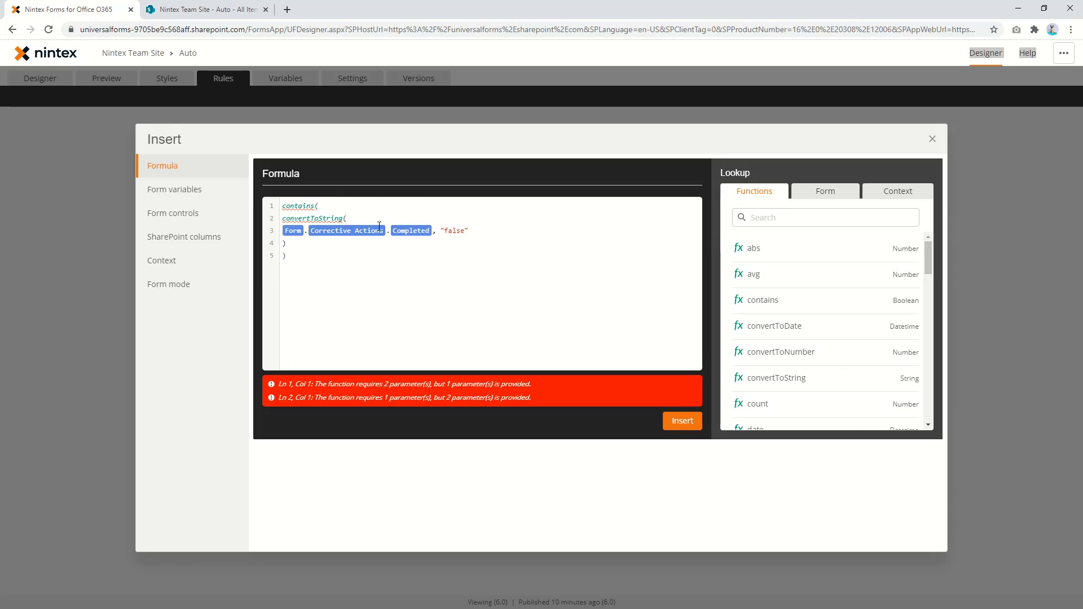
Close convertToString directly after the Completed reference, before "false", and remove the surplus parenthesis and blank line
left_click(434, 231)
type(")")
left_click(499, 249)
key("BackSpace")
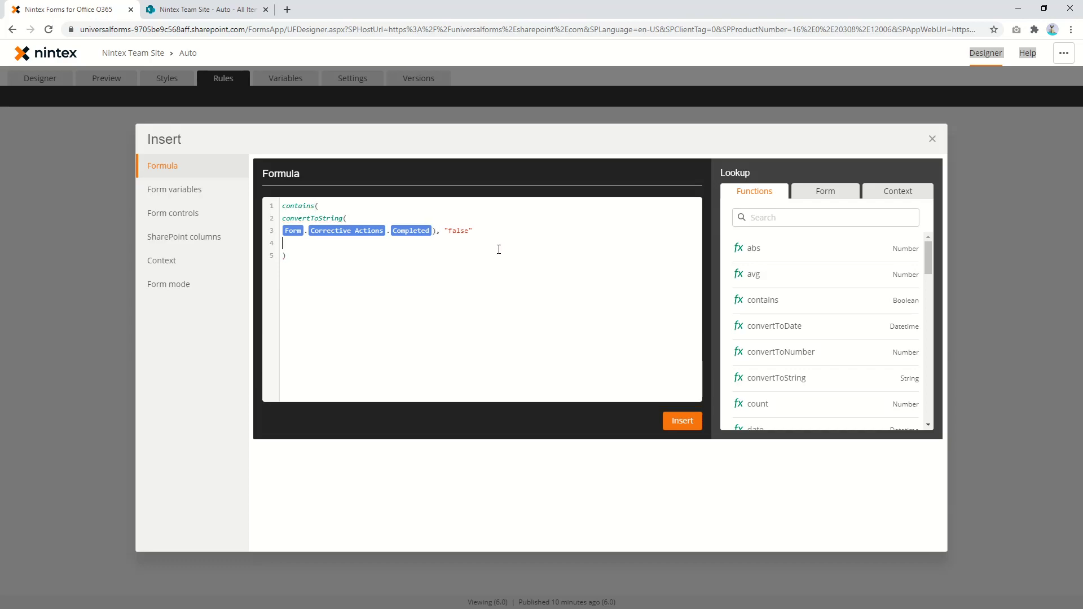
key("Delete")
Break the convertToString call over separate lines, with its opening parenthesis, the Completed reference and its closing parenthesis each starting a line
left_click_drag(283, 218, 437, 231)
left_click(438, 231)
key("Return")
key("Up")
key("Right")
key("Right")
key("Right")
key("Right")
key("Right")
key("Right")
key("Right")
key("Right")
key("Right")
key("Right")
key("Right")
key("Right")
key("Right")
key("Right")
key("Right")
key("Return")
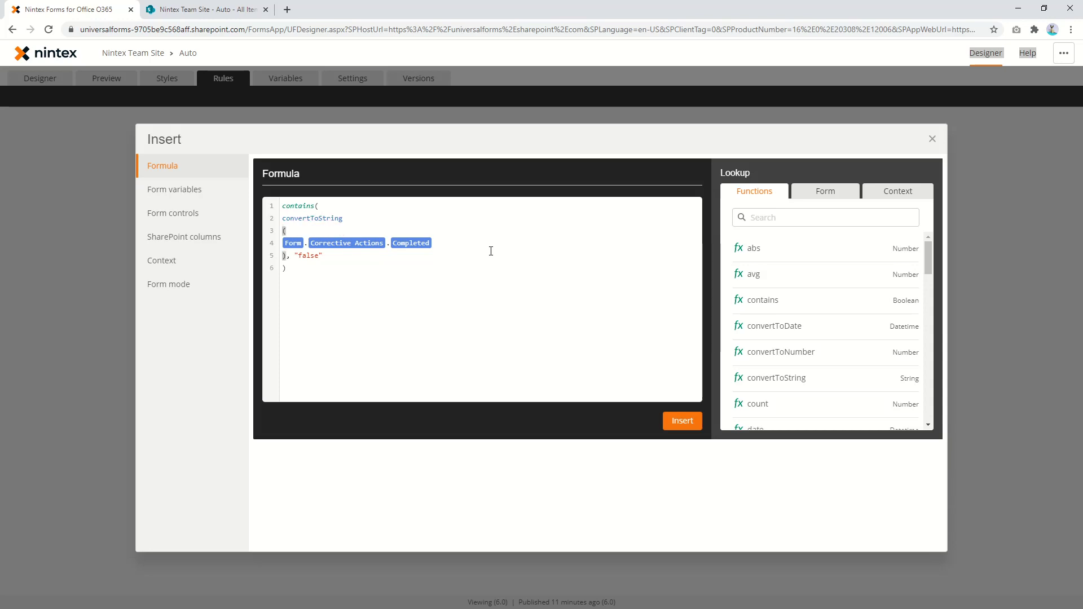
Join the Completed reference and the closing , "false" part onto the line of convertToString's opening parenthesis
key("Up")
key("shift+Down")
key("shift+Down")
key("shift+Down")
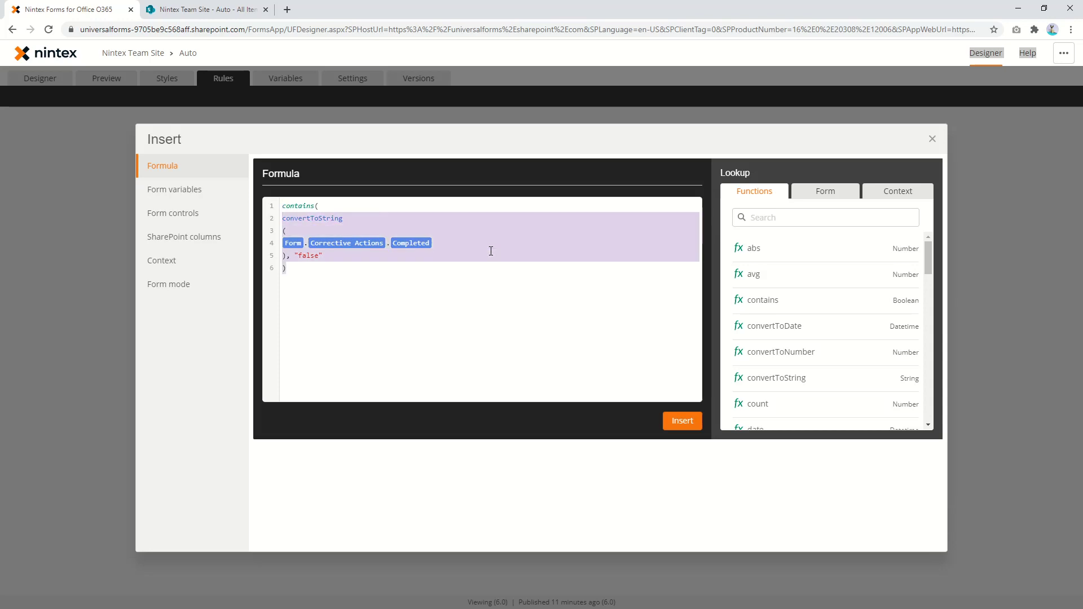
key("Up")
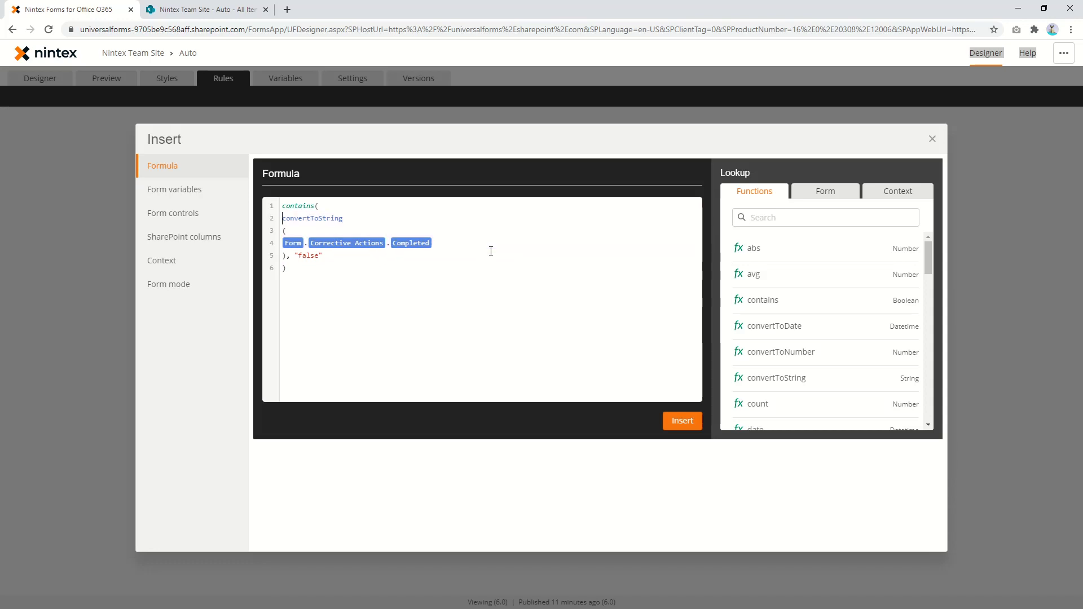
key("Down")
key("Down")
key("BackSpace")
key("End")
key("Delete")
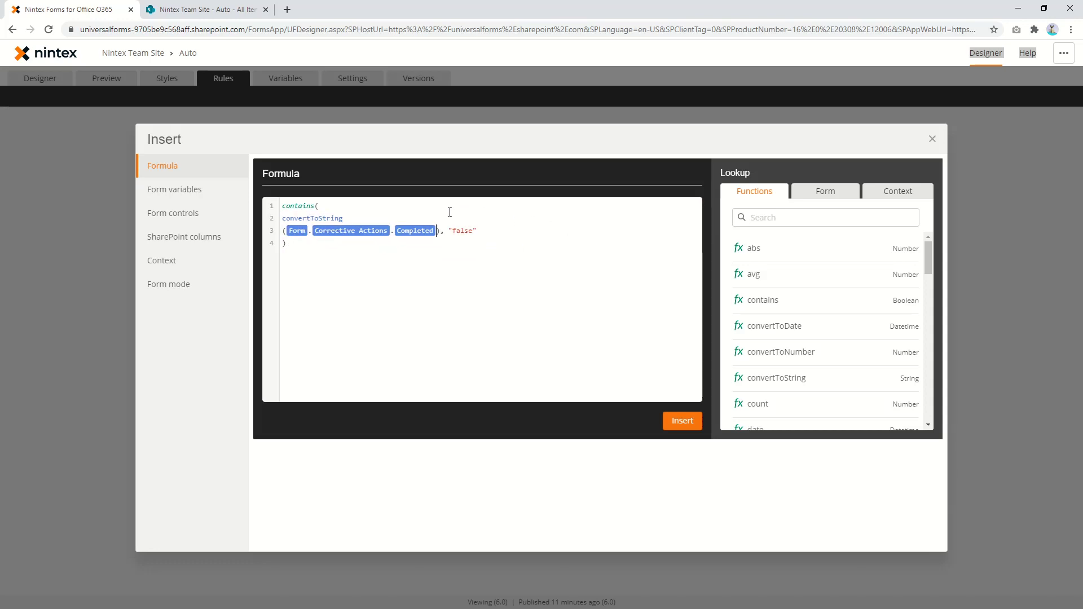
left_click_drag(440, 230, 486, 244)
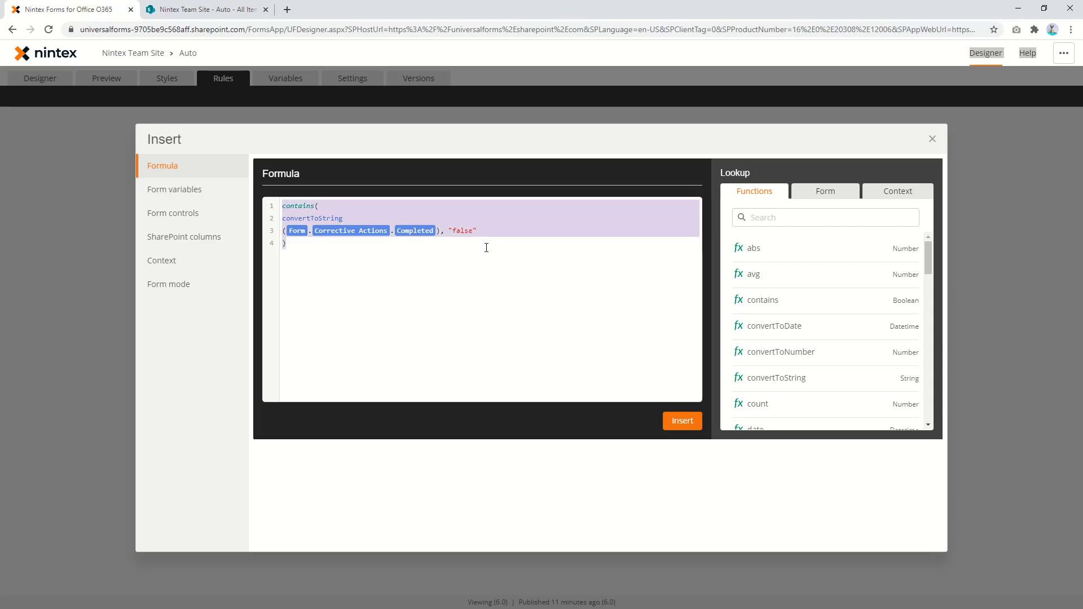
left_click(486, 249)
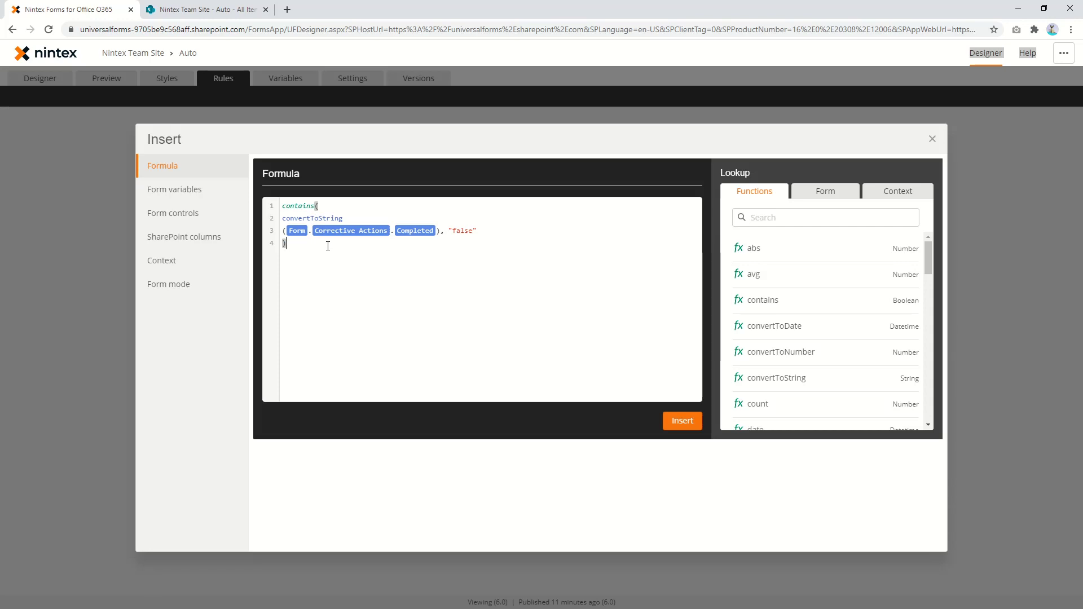
Wrap the whole contains() formula in a not() function, with not( and its closing parenthesis on separate lines
key("Up")
key("Up")
key("Up")
key("Return")
key("BackSpace")
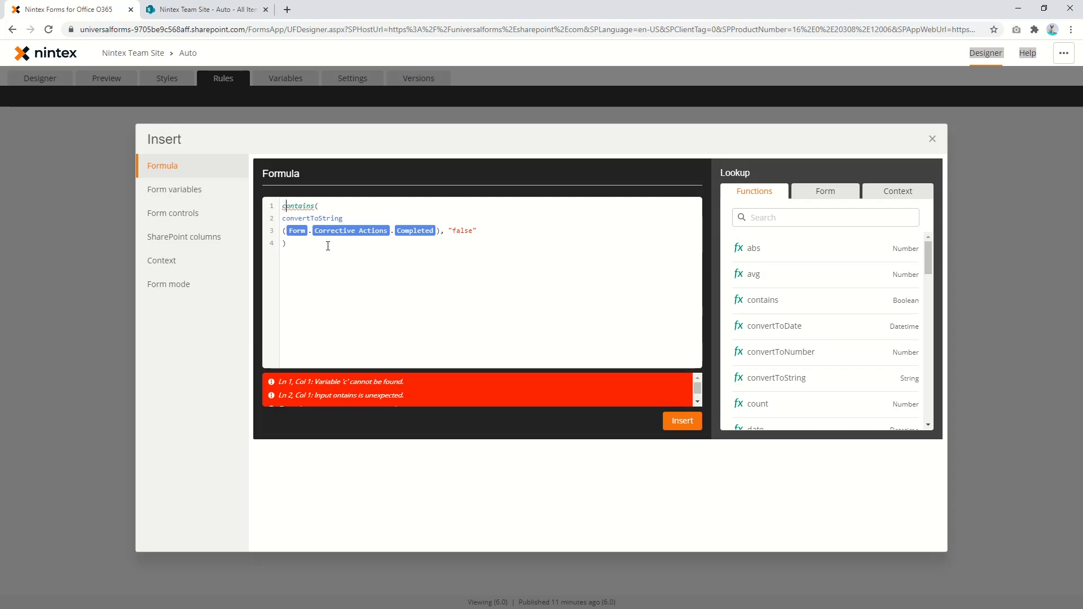
key("Left")
key("Return")
key("Up")
type("not(")
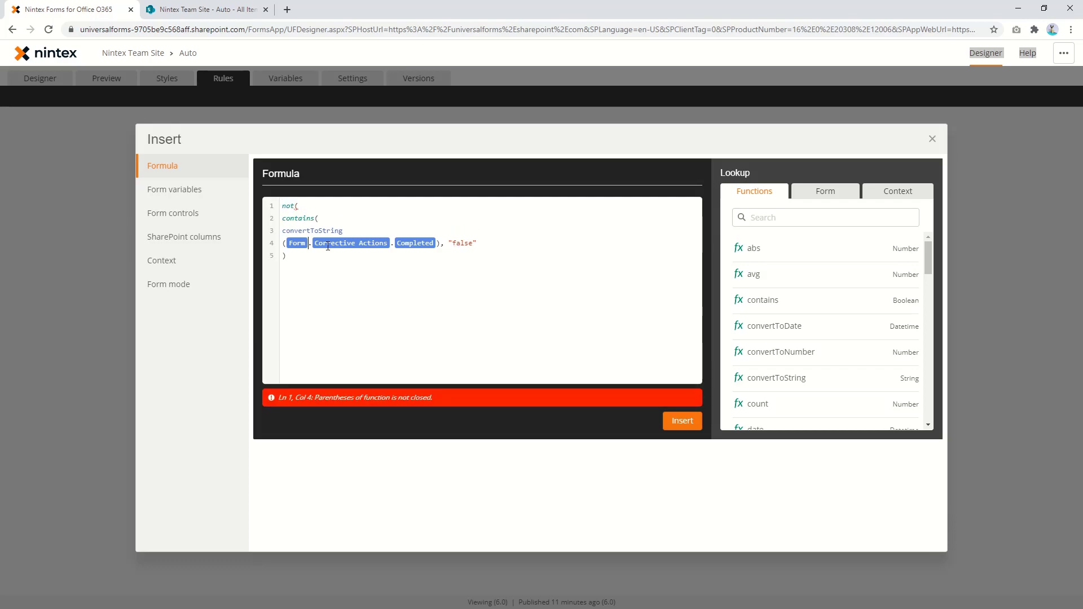
key("ctrl+End")
key("Return")
type(")")
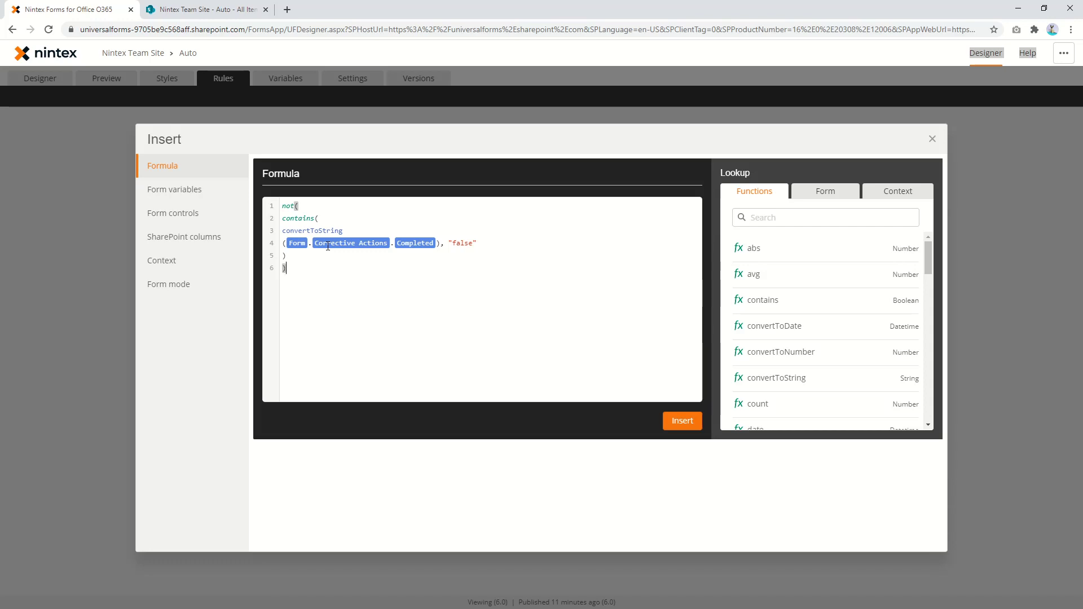
Replace the not() wrapper with an ifElse( opening above contains(), stripping its placeholder commas and closing parenthesis
key("BackSpace")
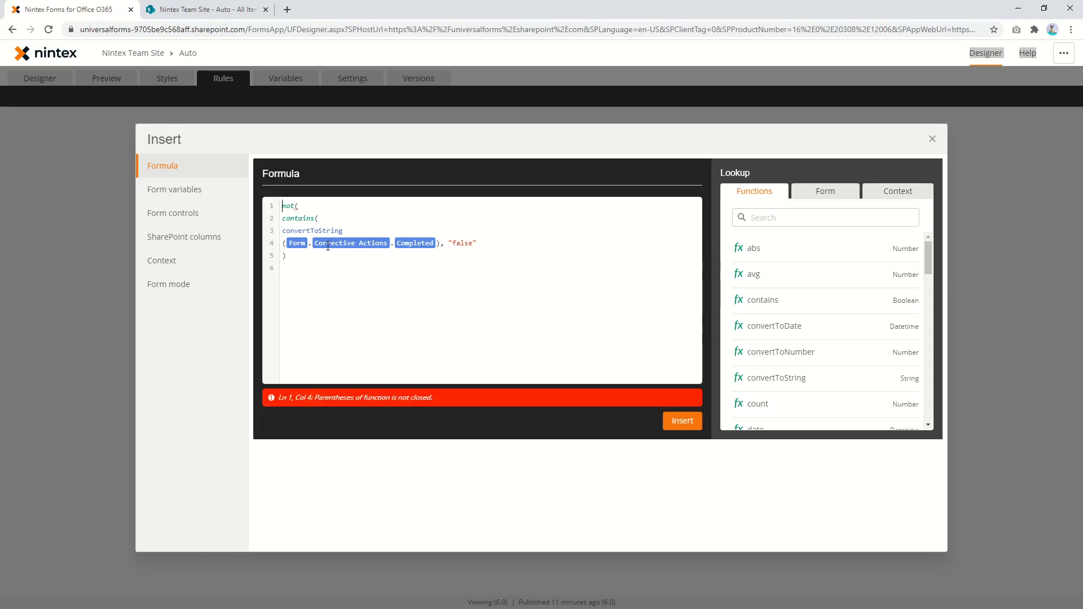
key("BackSpace")
type("if")
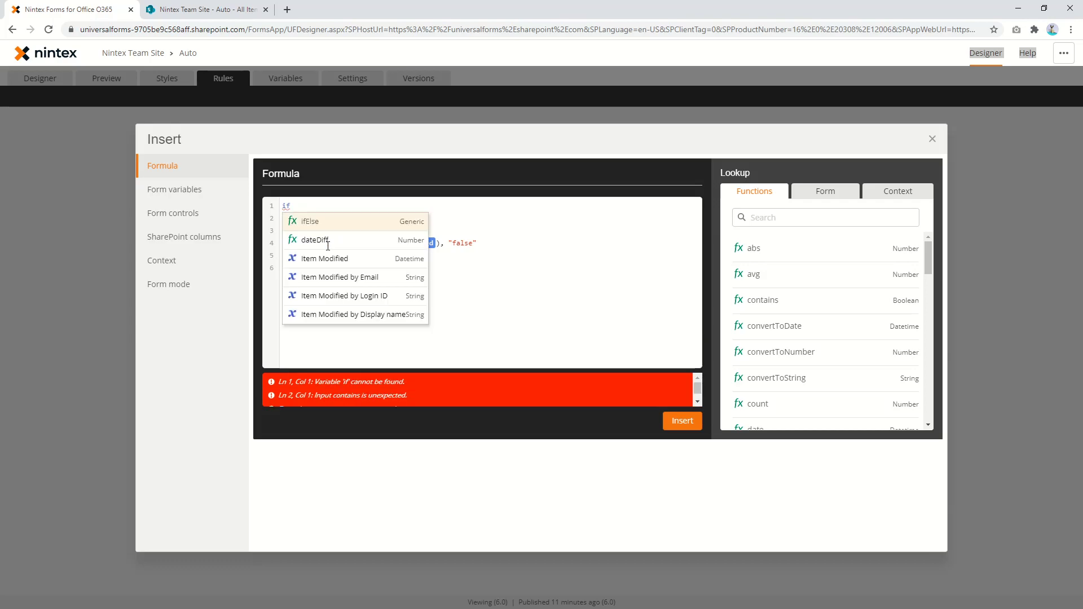
key("Return")
key("shift+Right")
key("shift+Right")
key("shift+Right")
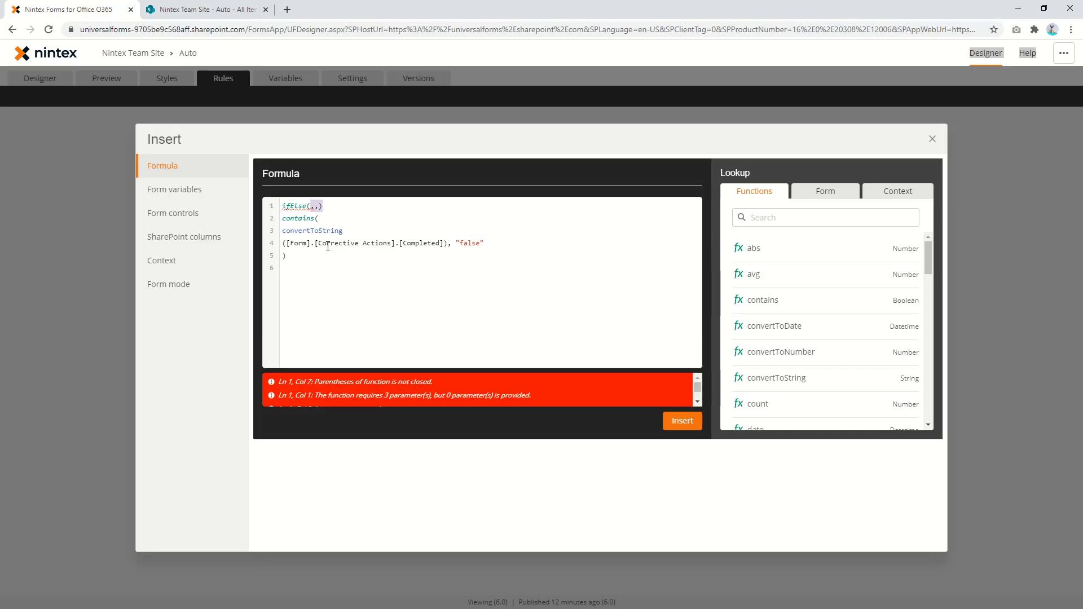
key("Delete")
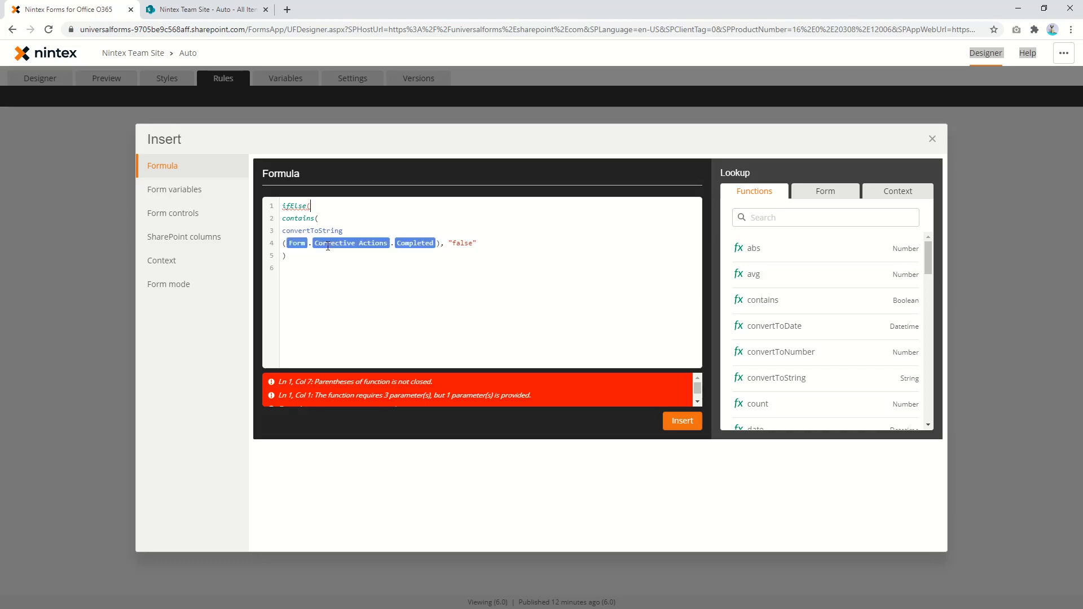
Clear the ifElse( opening from the line above contains()
key("Down")
key("Down")
key("Down")
key("Down")
key("Down")
key("Up")
key("Up")
key("Up")
key("shift+Home")
key("BackSpace")
key("Down")
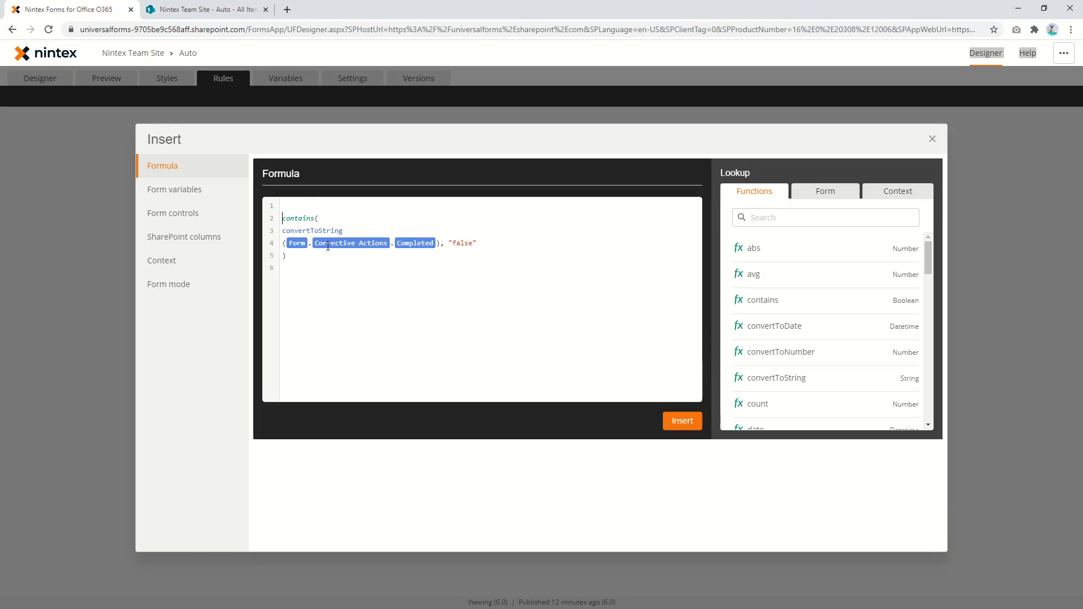
key("shift+Down")
key("shift+Down")
key("shift+Down")
key("shift+Down")
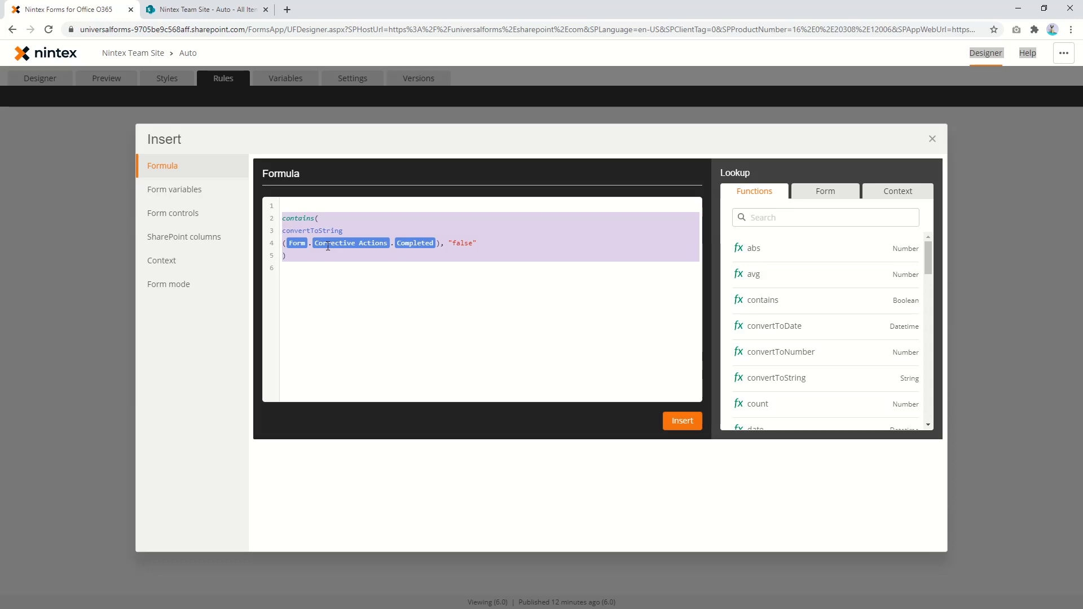
Insert an ifElse() function above contains() and move its two commas and closing parenthesis to a new line below the formula
key("Up")
key("Up")
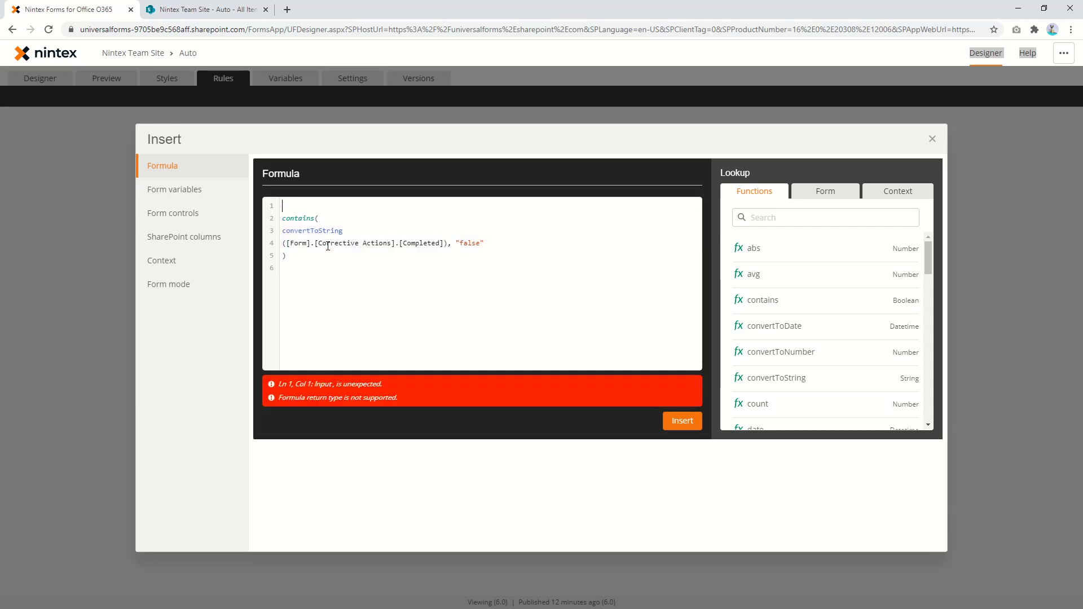
type("if")
key("Return")
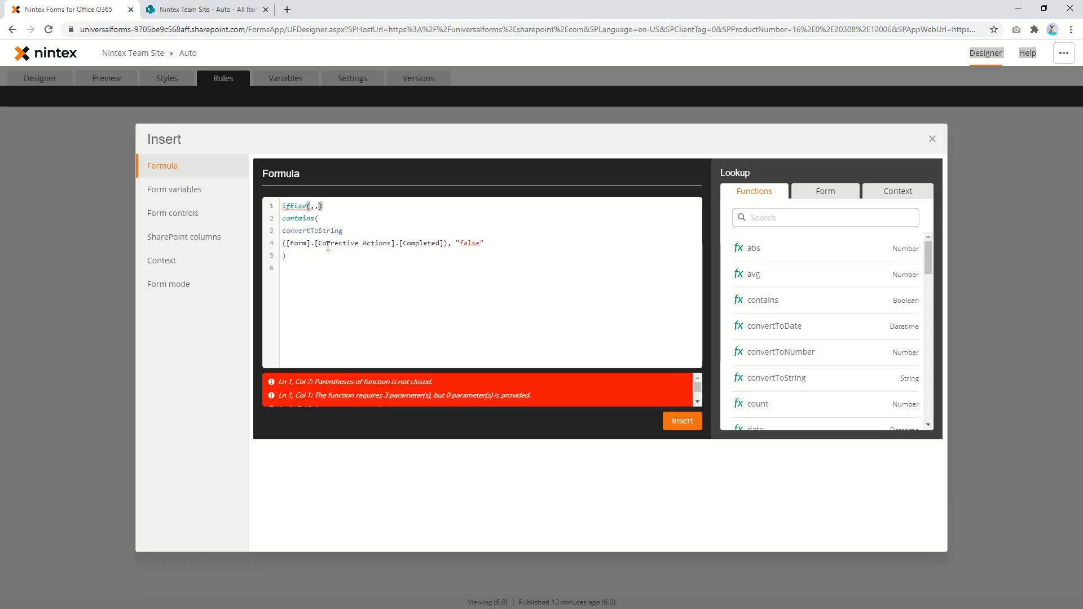
key("ctrl+x")
key("Down")
key("Down")
key("Down")
key("Down")
key("Down")
key("Return")
key("ctrl+v")
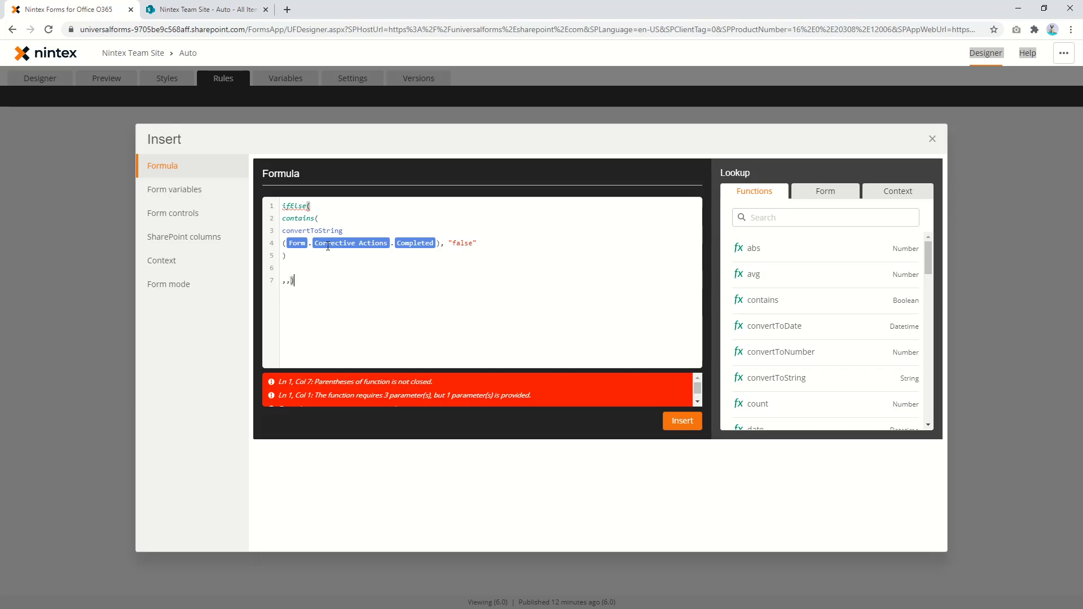
Complete the ifElse condition with == true, without quotation marks, after contains()'s closing parenthesis, and remove the blank line below it
key("Up")
key("Up")
key("Up")
key("Up")
key("Up")
key("Up")
key("Down")
key("Down")
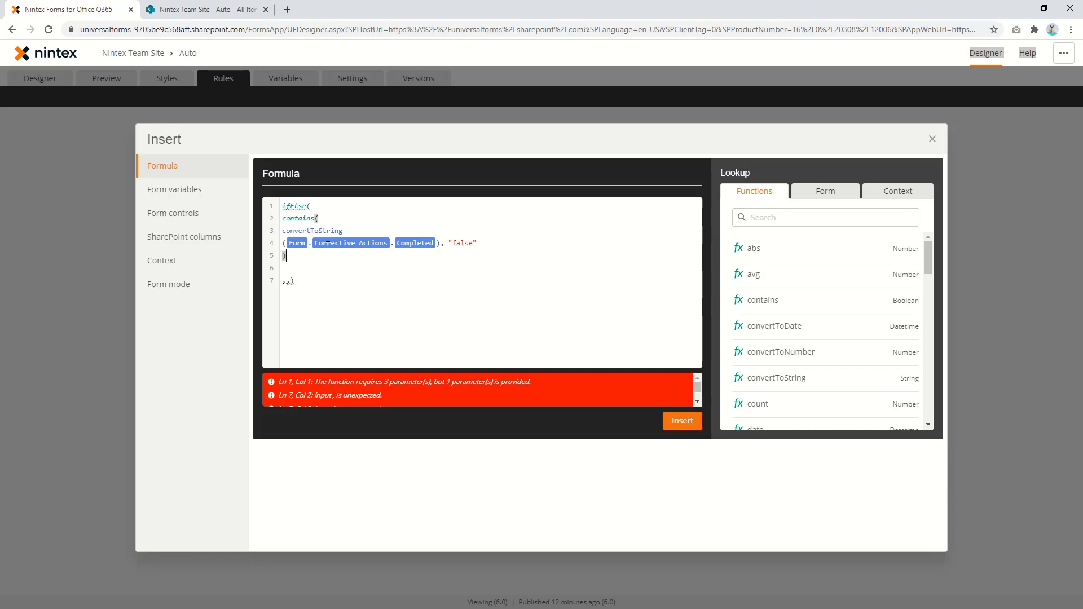
type("==")
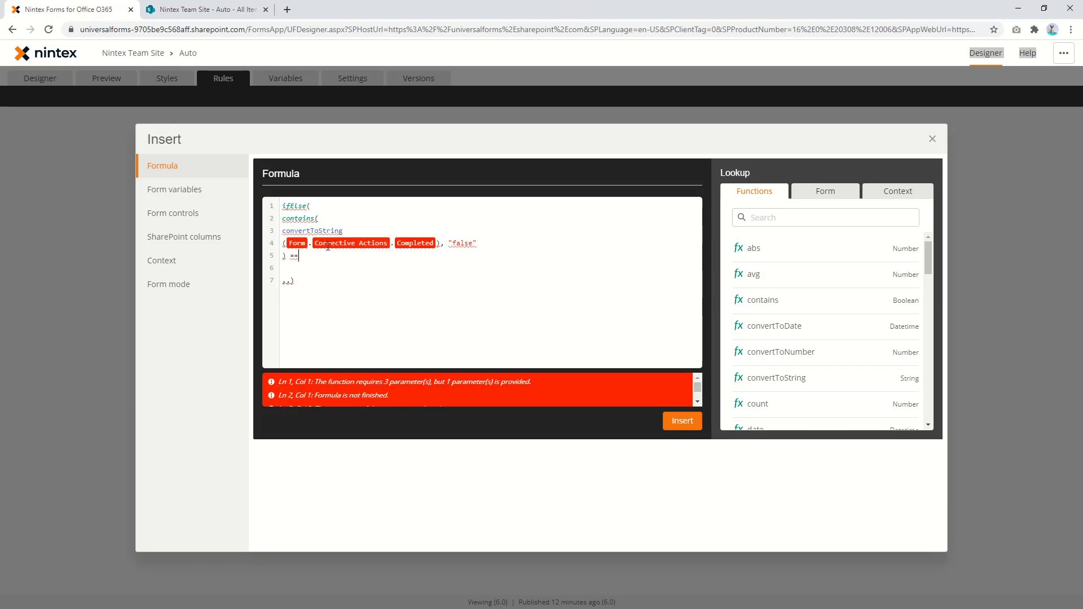
type(" \"fa")
key("BackSpace")
key("BackSpace")
type("true\"")
key("Left")
key("Left")
key("Left")
key("Left")
key("Left")
key("BackSpace")
key("Right")
key("Right")
key("Right")
key("Right")
key("Right")
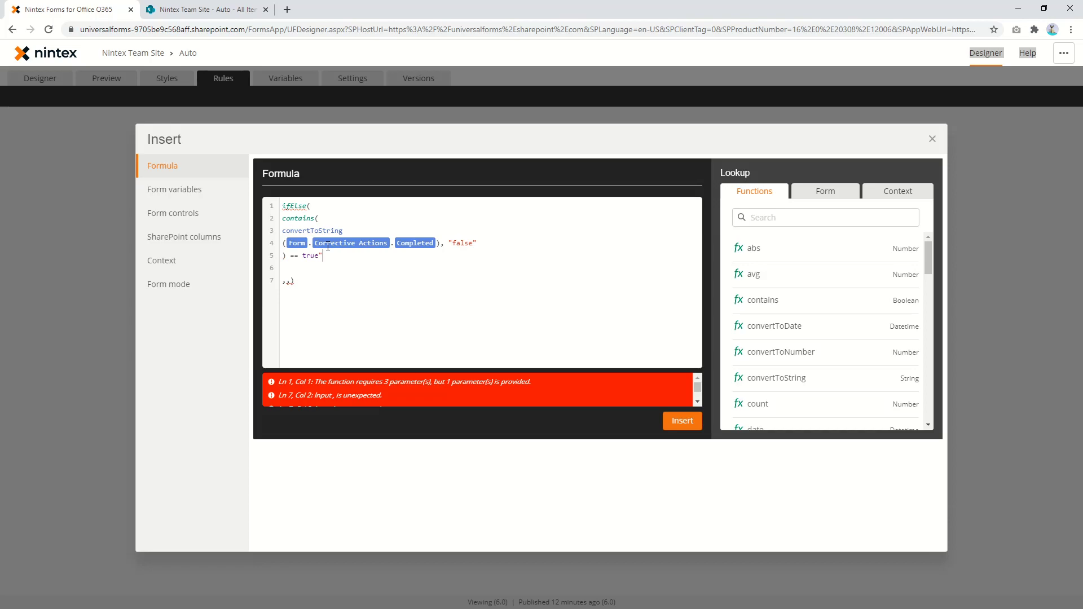
key("BackSpace")
key("Delete")
Make ifElse return false when the condition is met and true otherwise, both without quotation marks
key("Down")
key("Left")
key("Left")
type("\"")
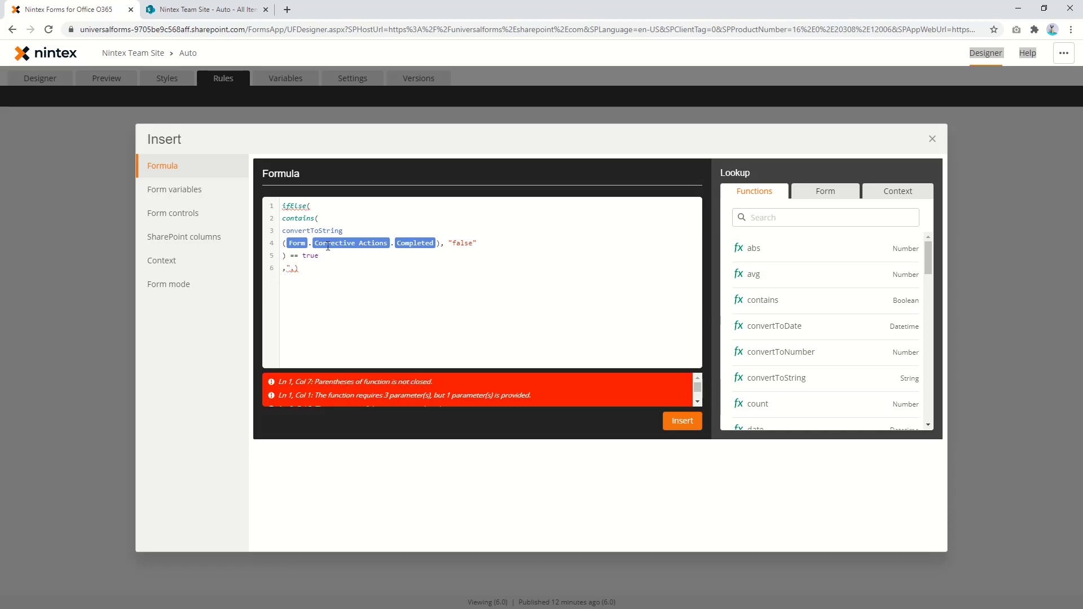
key("BackSpace")
type("false,")
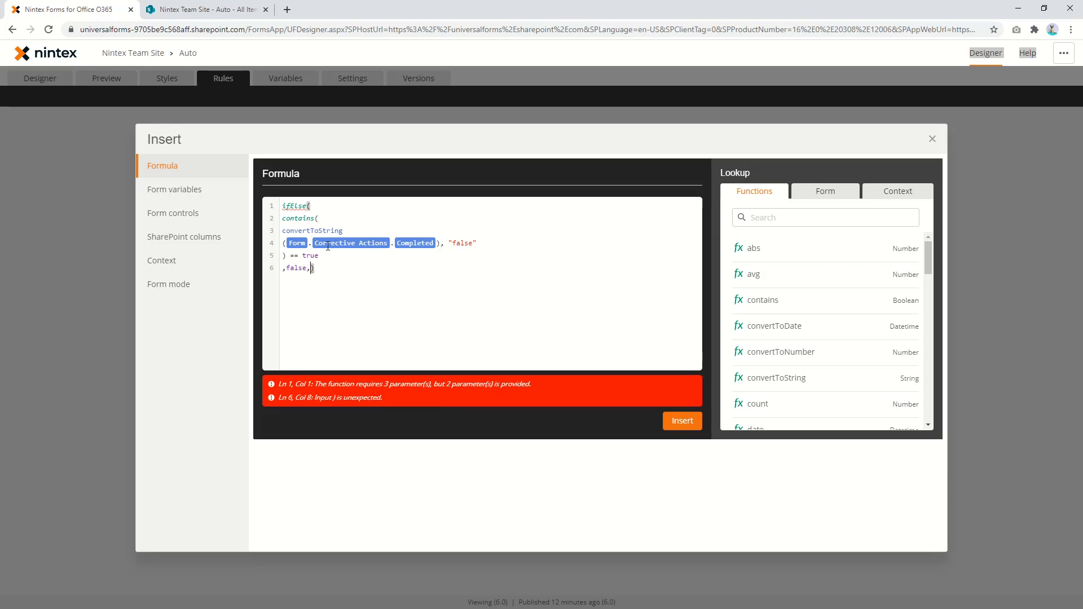
type("true")
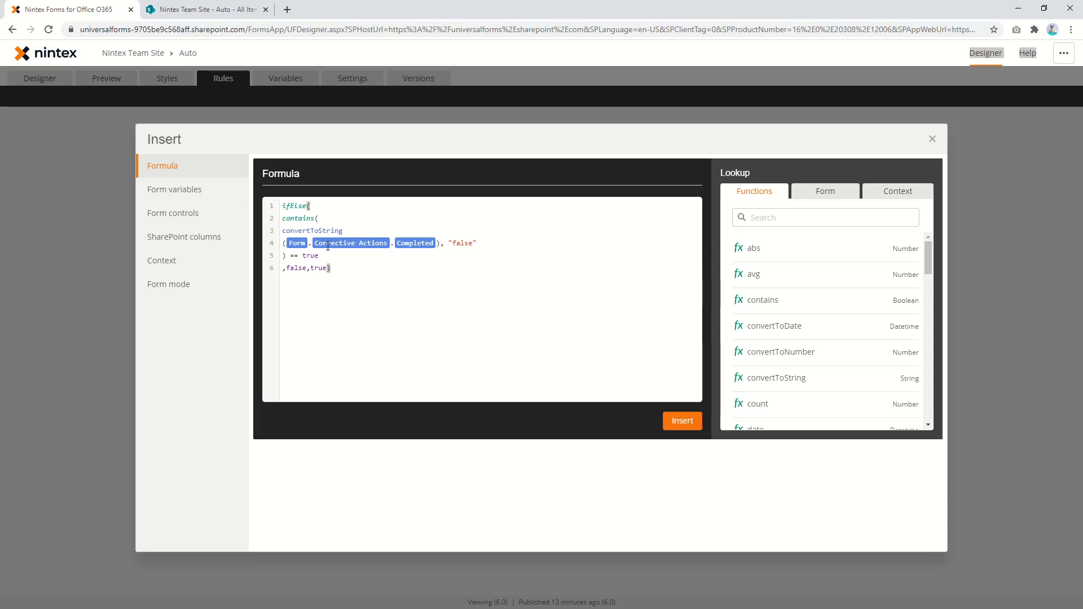
Insert the finished formula into the submit rule's If condition and set its comparison to Is No
left_click(679, 423)
left_click(533, 380)
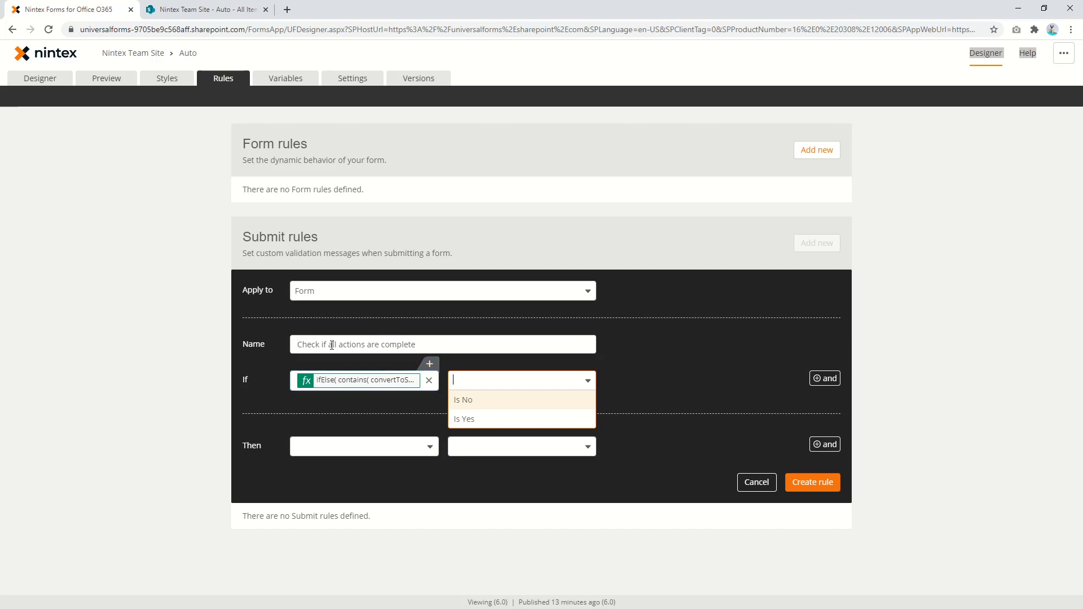
left_click_drag(297, 345, 420, 345)
left_click(463, 383)
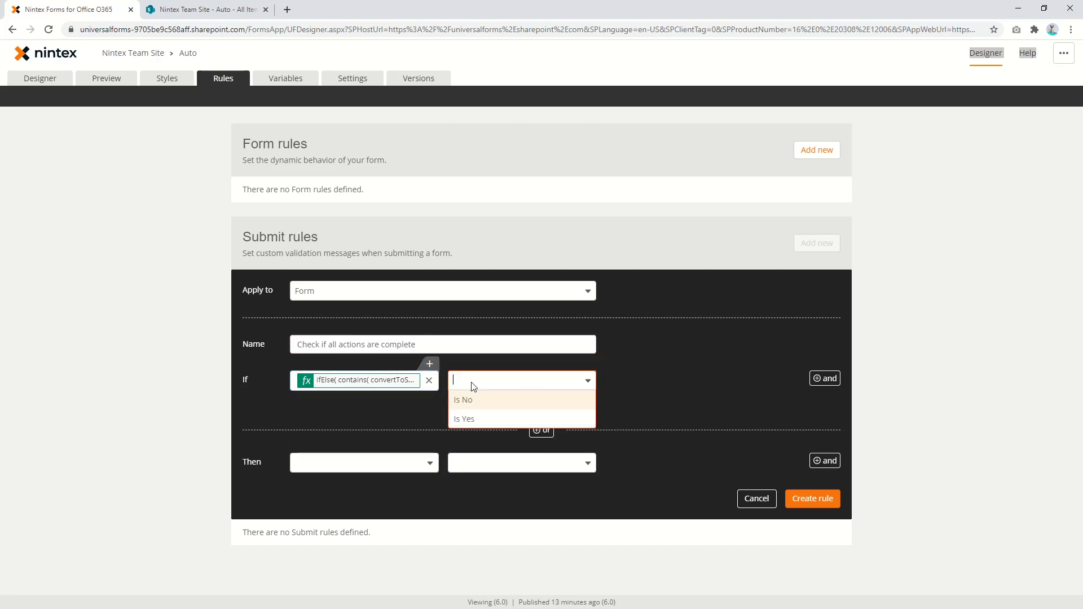
left_click(475, 401)
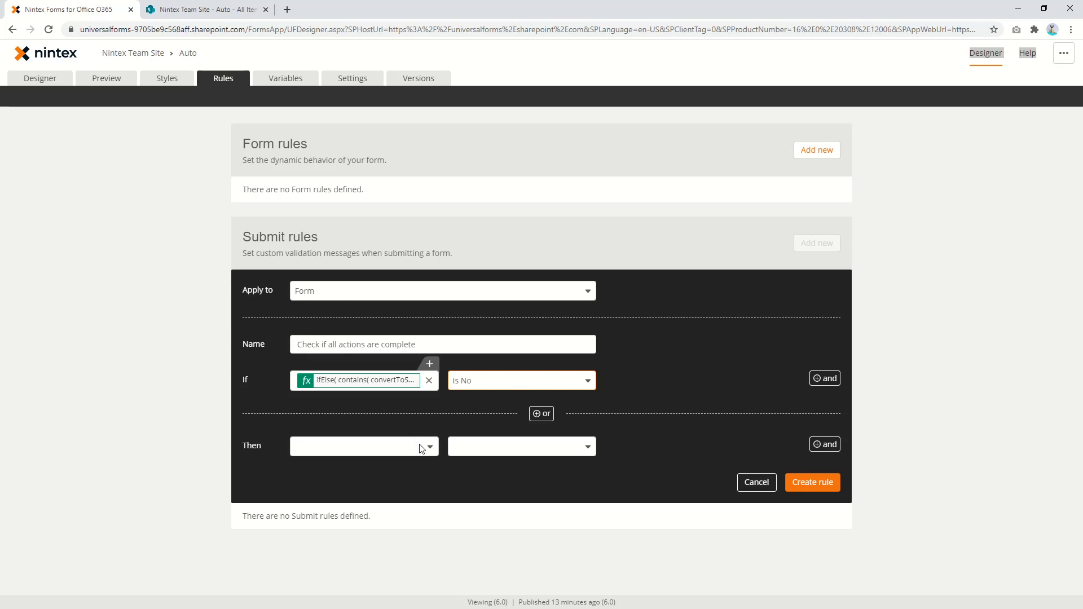
Have the rule show the validation error "Please complete ALL tasks" on Corrective Actions, and create the rule
left_click(405, 445)
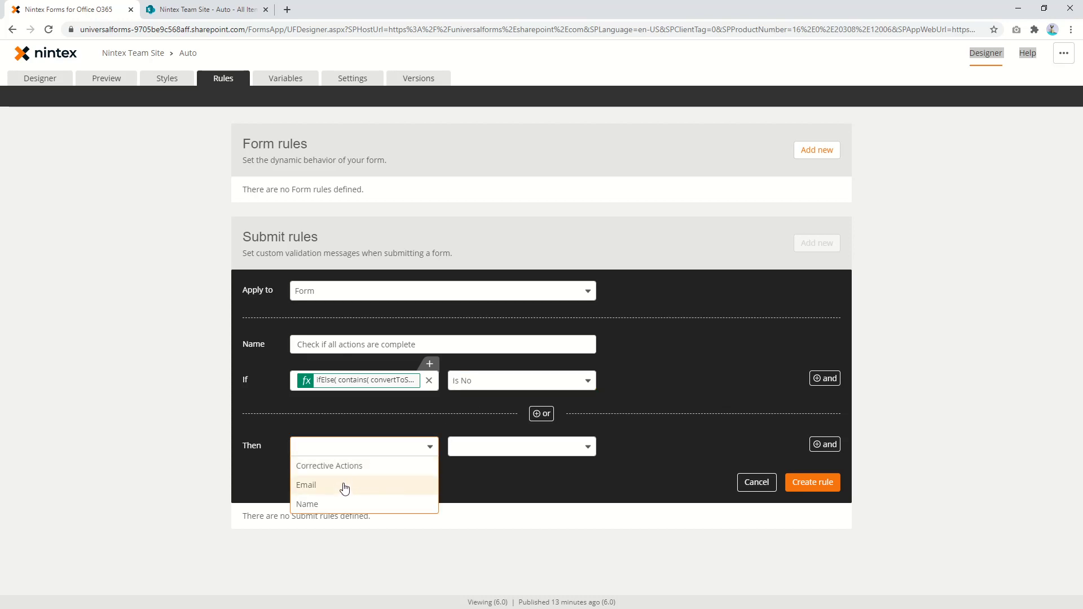
left_click(335, 466)
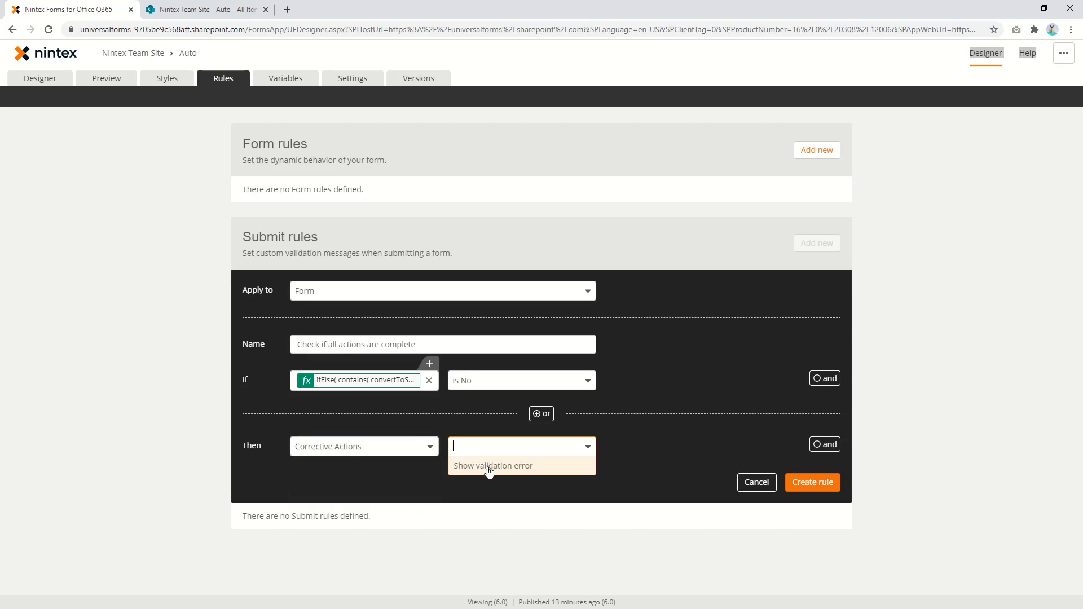
left_click(484, 465)
left_click(683, 454)
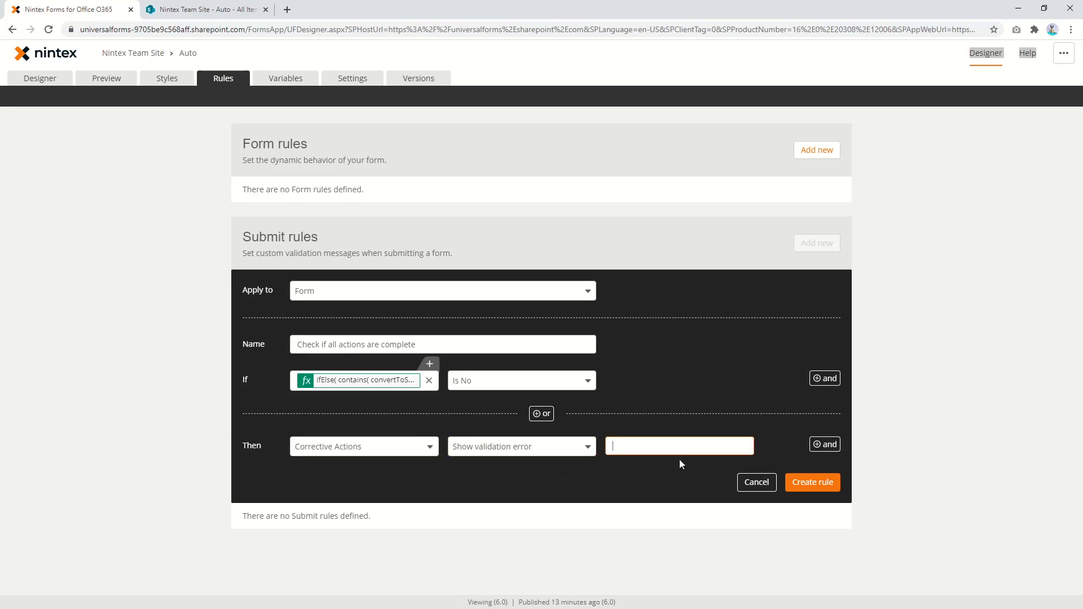
type("Please complete ALL tasks")
left_click(814, 482)
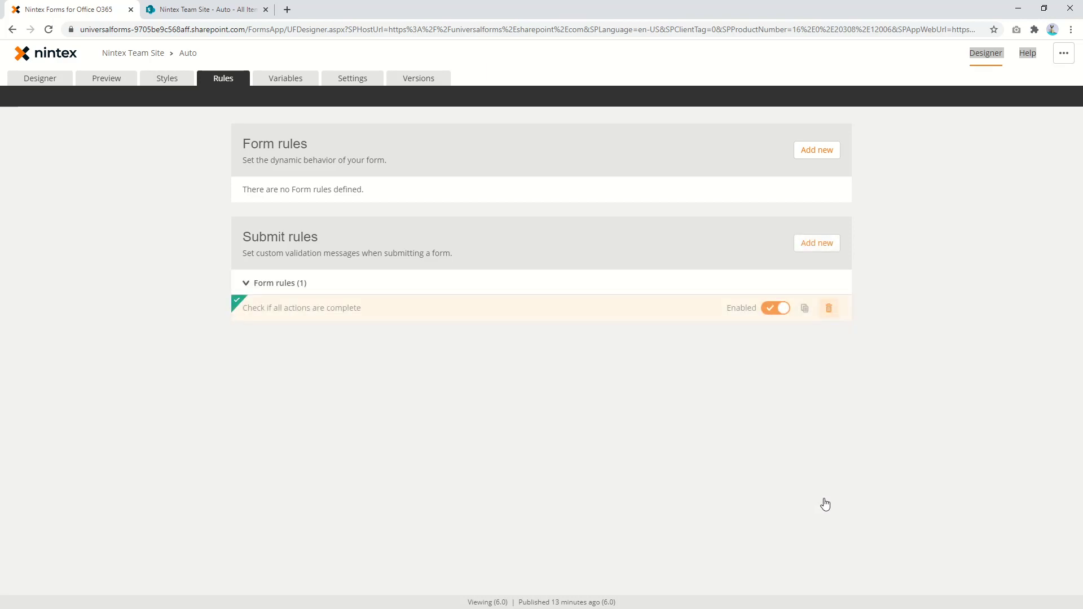
Preview the form and add two more rows to the corrective actions section
left_click(86, 77)
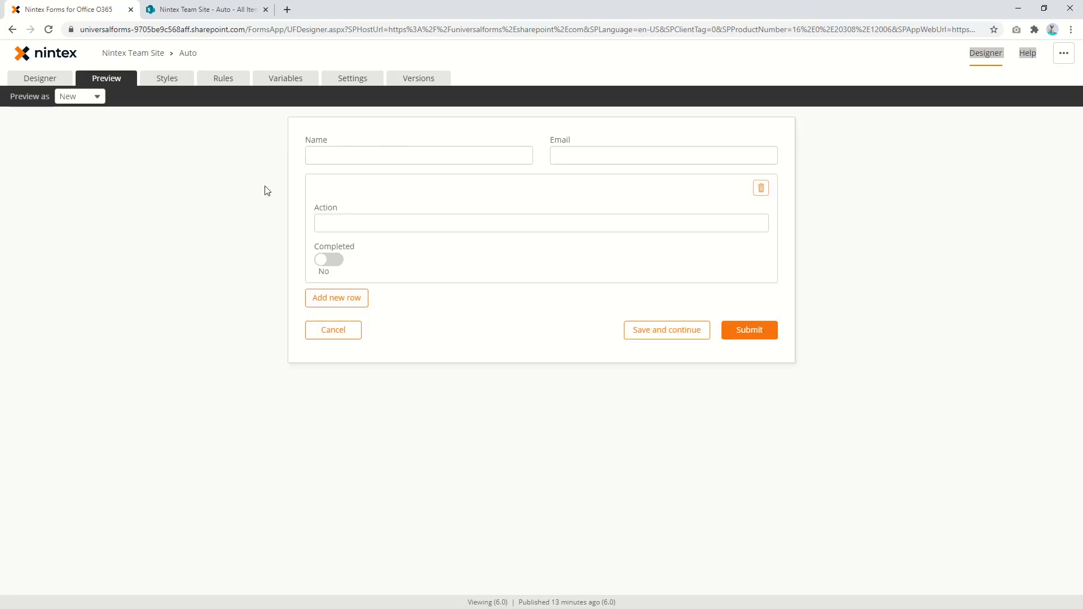
left_click(403, 158)
left_click(627, 155)
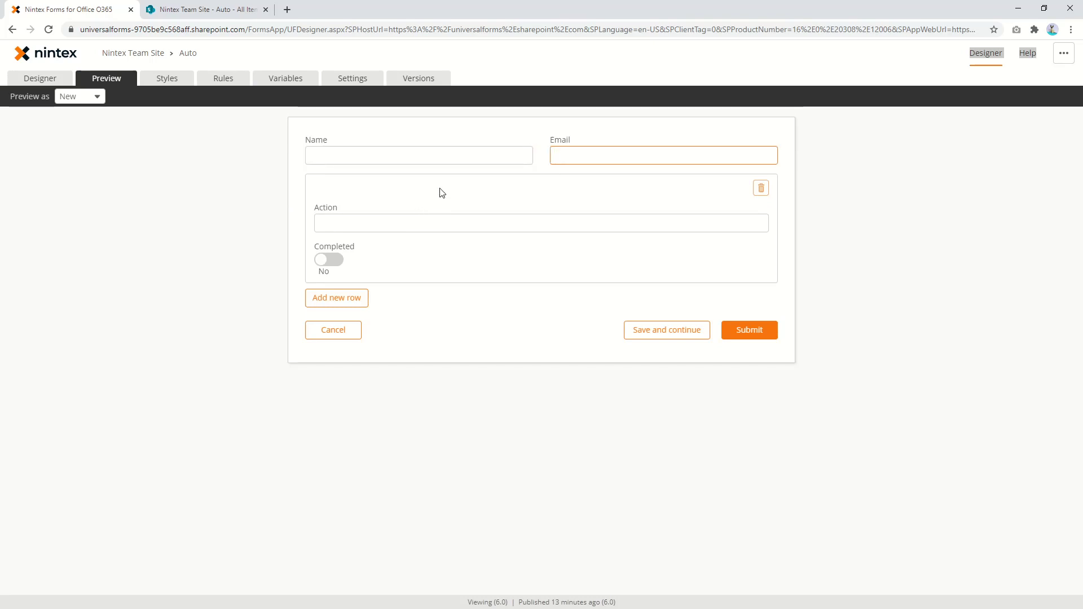
left_click(343, 299)
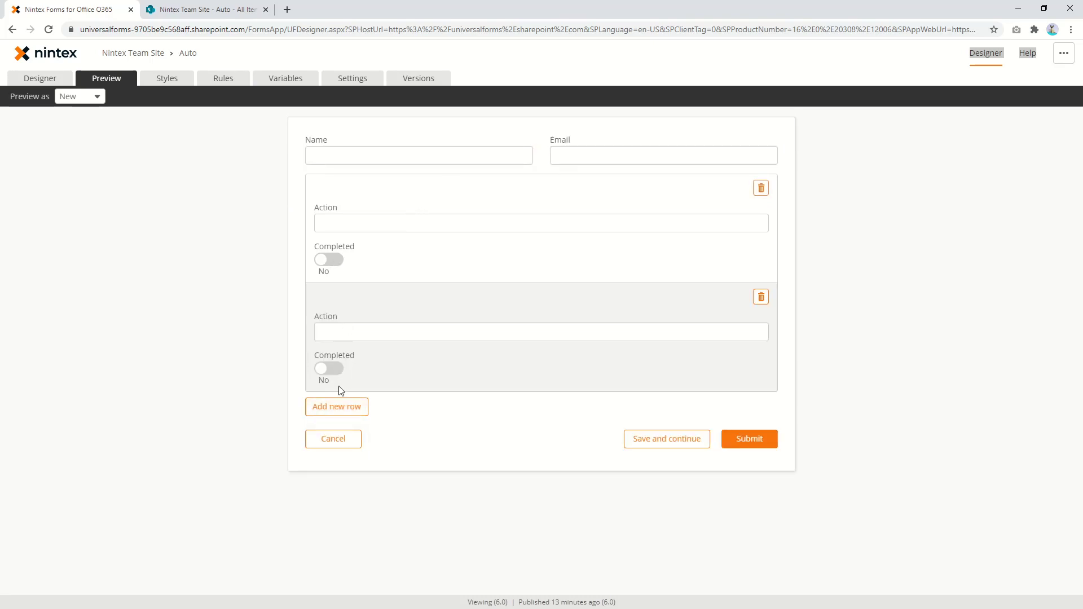
left_click(337, 404)
Test the submit rule by marking only the first and third actions as completed and submitting the form
left_click(331, 259)
left_click(330, 477)
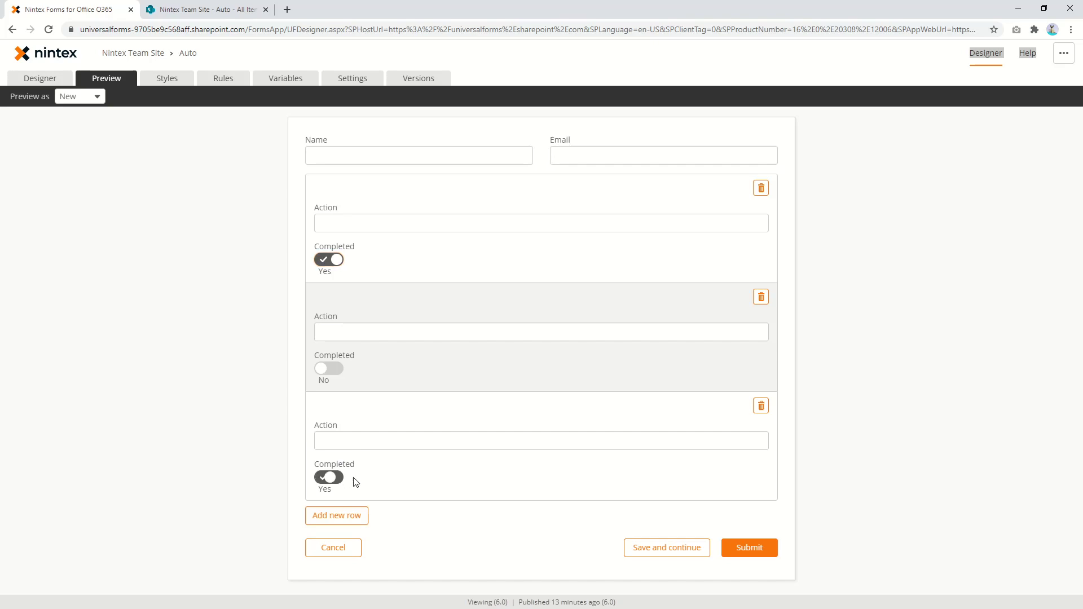
left_click(748, 548)
left_click_drag(305, 533, 442, 541)
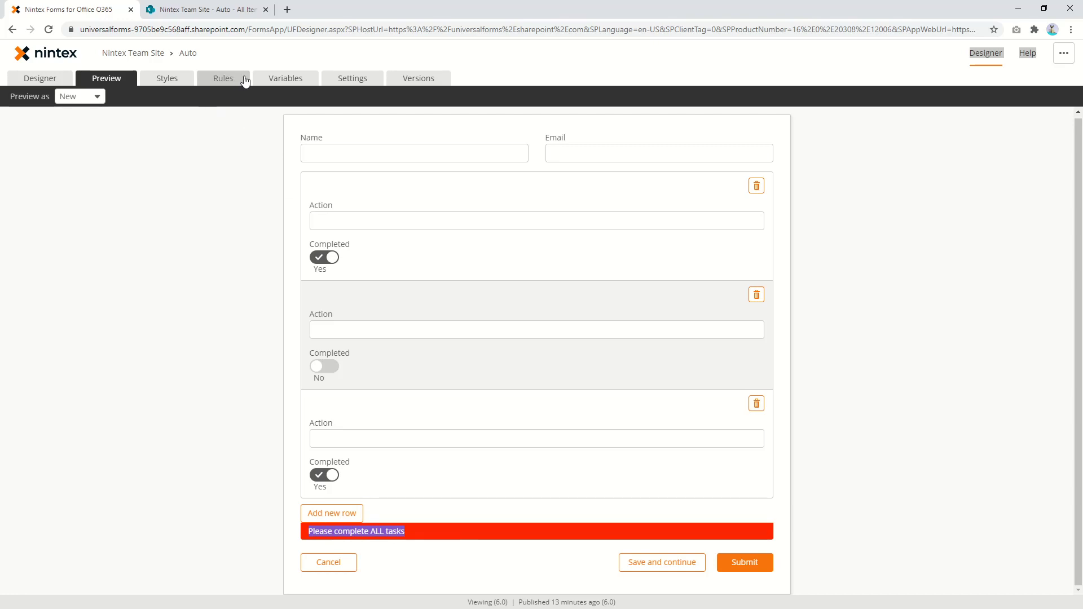
Reopen the condition formula of the "Check if all actions are complete" submit rule and examine its contains, convertToString and true comparison parts
left_click(286, 79)
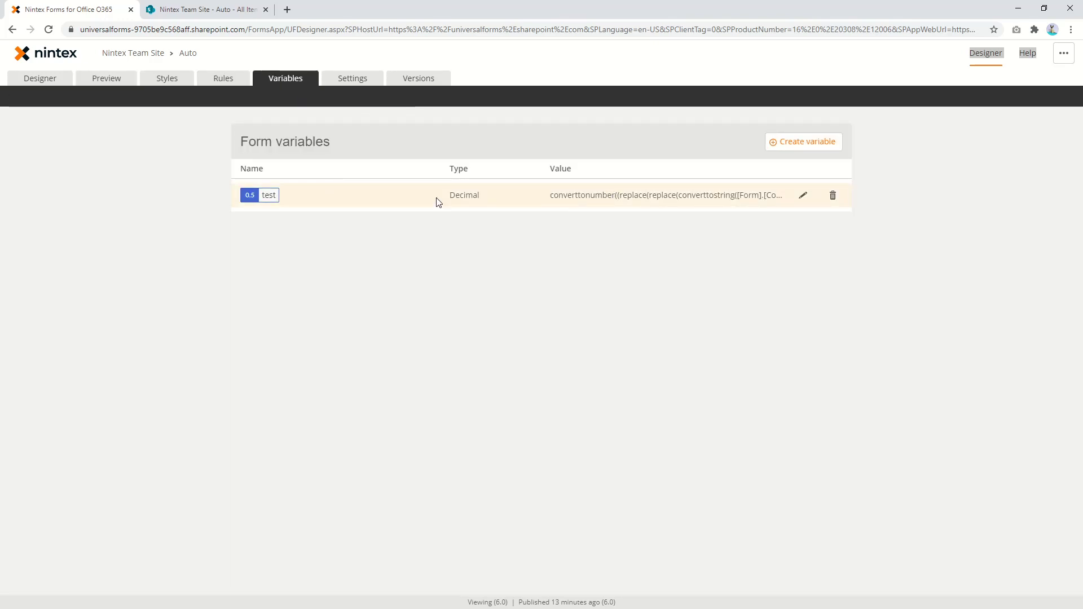
left_click(223, 80)
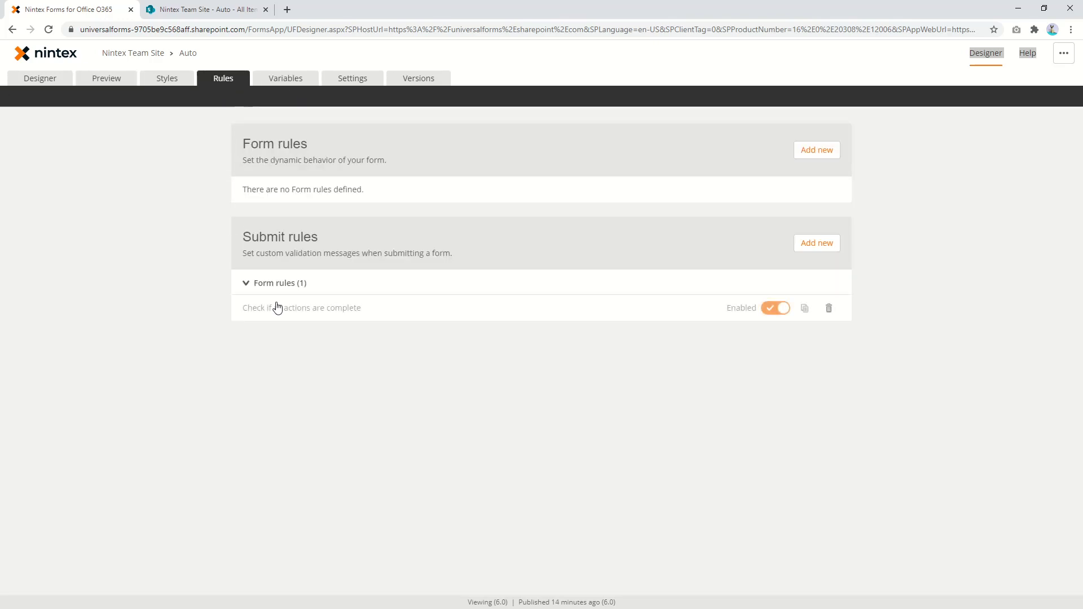
left_click(433, 308)
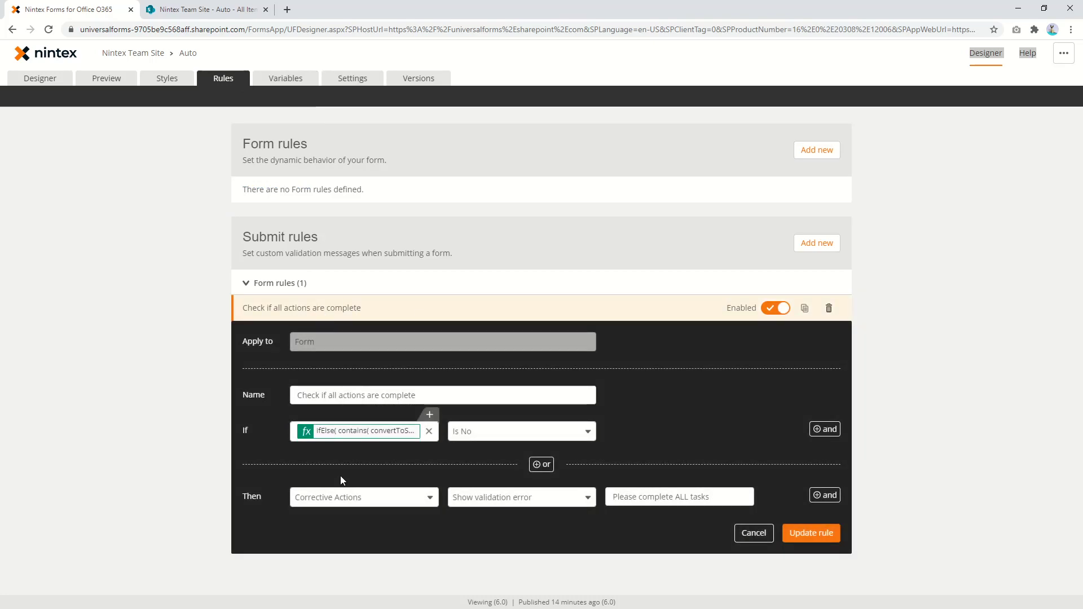
left_click(355, 435)
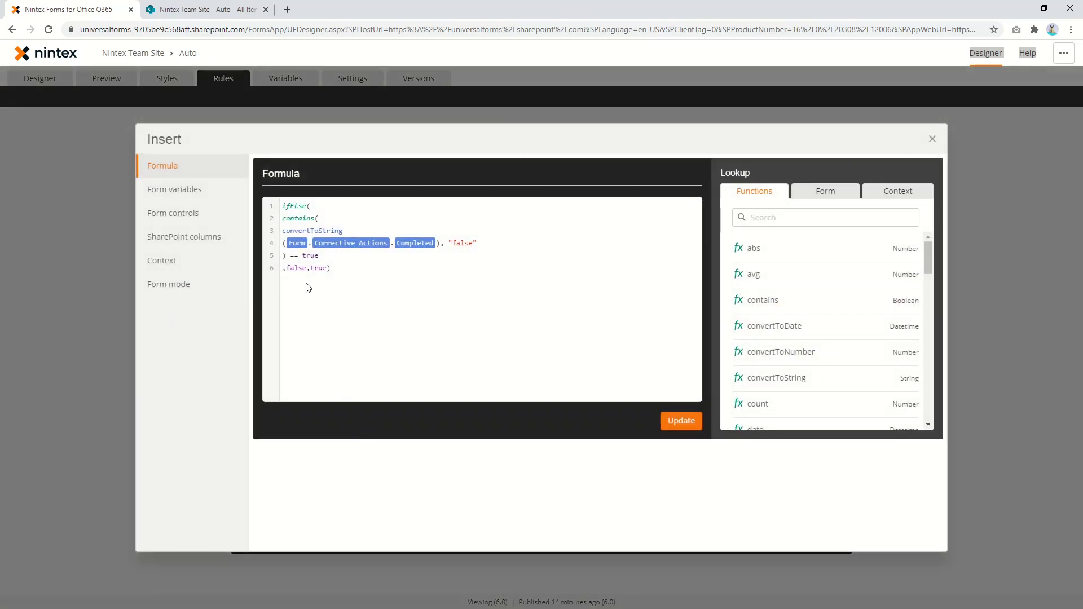
left_click_drag(285, 243, 433, 244)
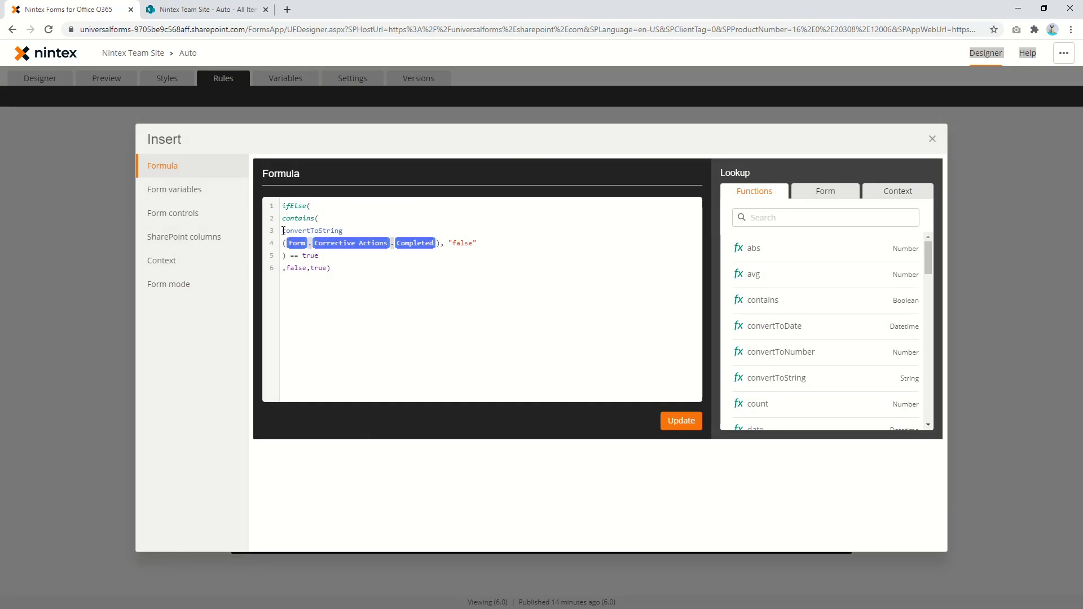
left_click_drag(283, 232, 441, 243)
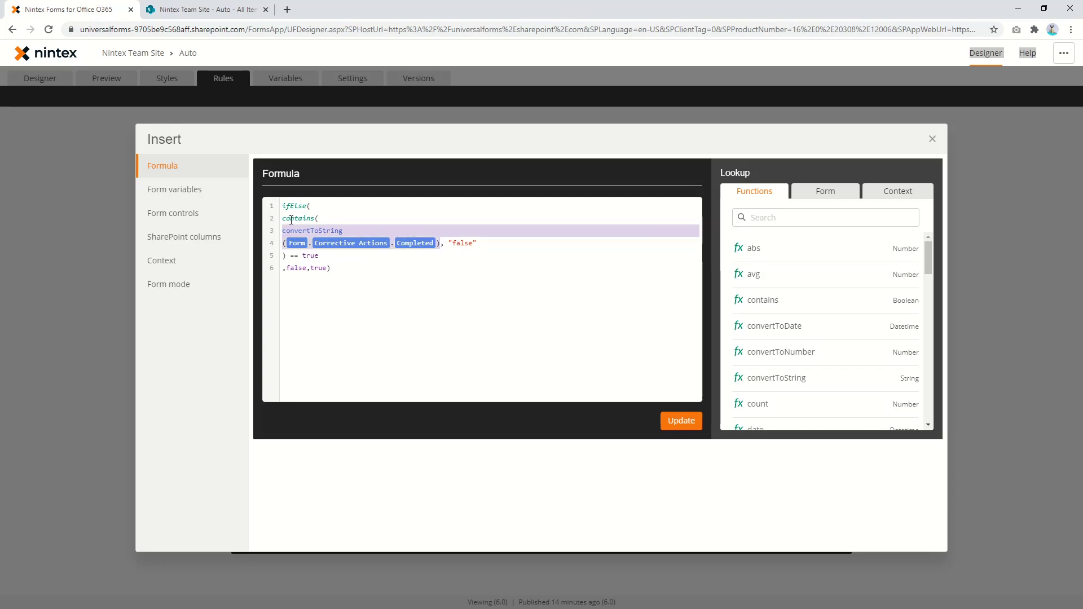
left_click_drag(284, 218, 325, 257)
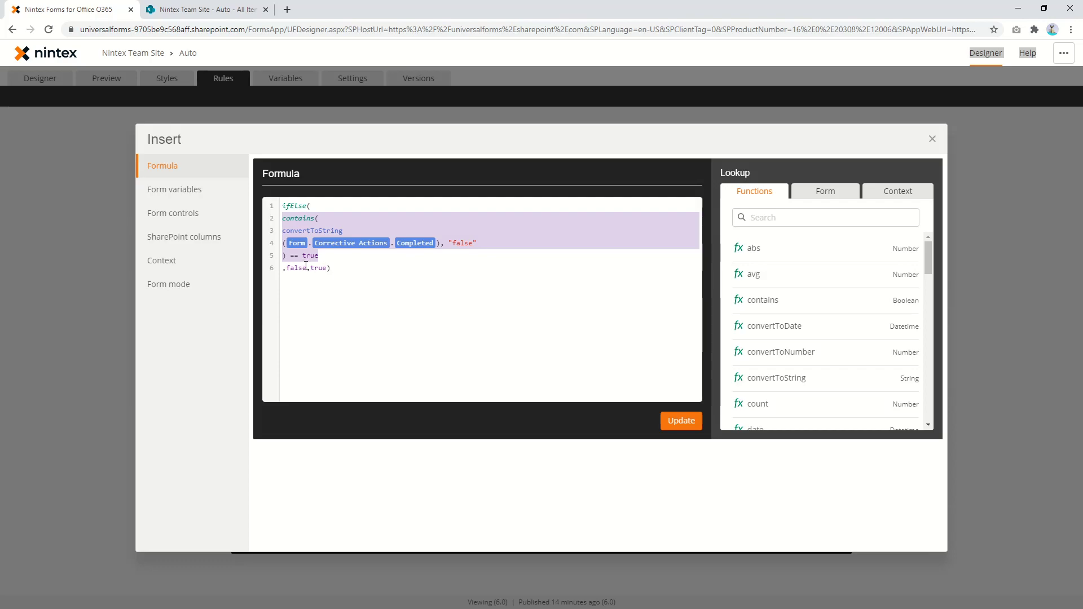
left_click_drag(289, 259, 290, 258)
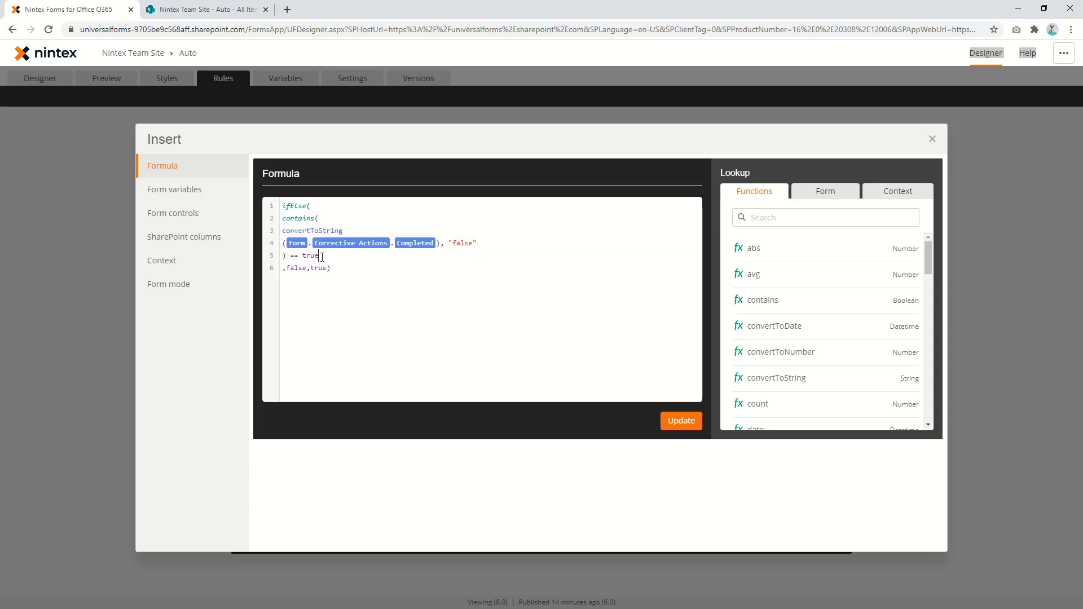
double_click(304, 256)
Delete the closing ",false,true)" line and the true comparison value from the end of the formula
left_click_drag(326, 257, 263, 271)
double_click(283, 205)
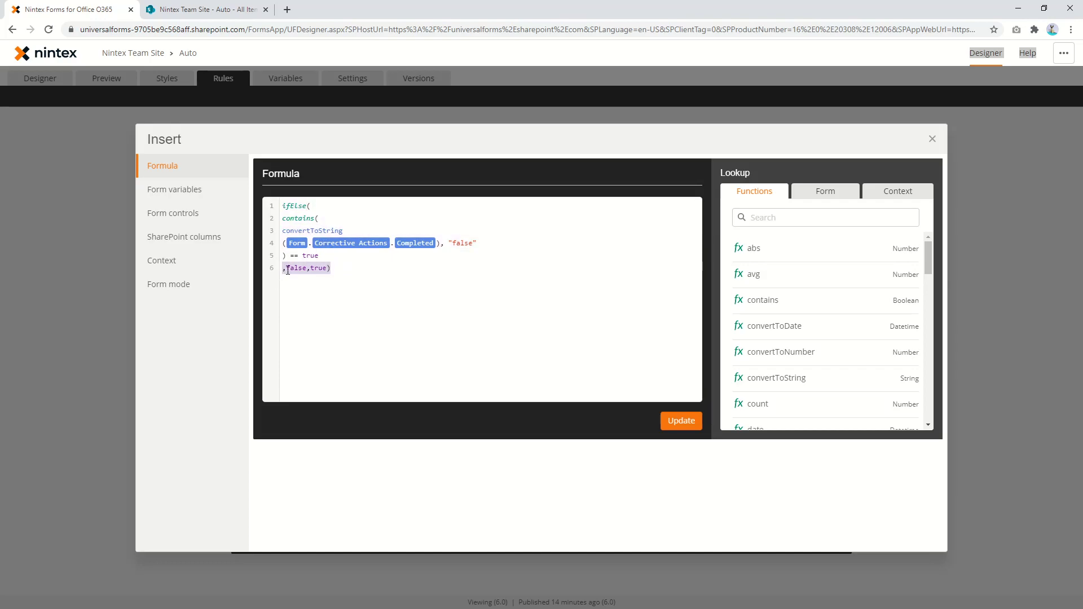
key("BackSpace")
key("BackSpace")
key("BackSpace")
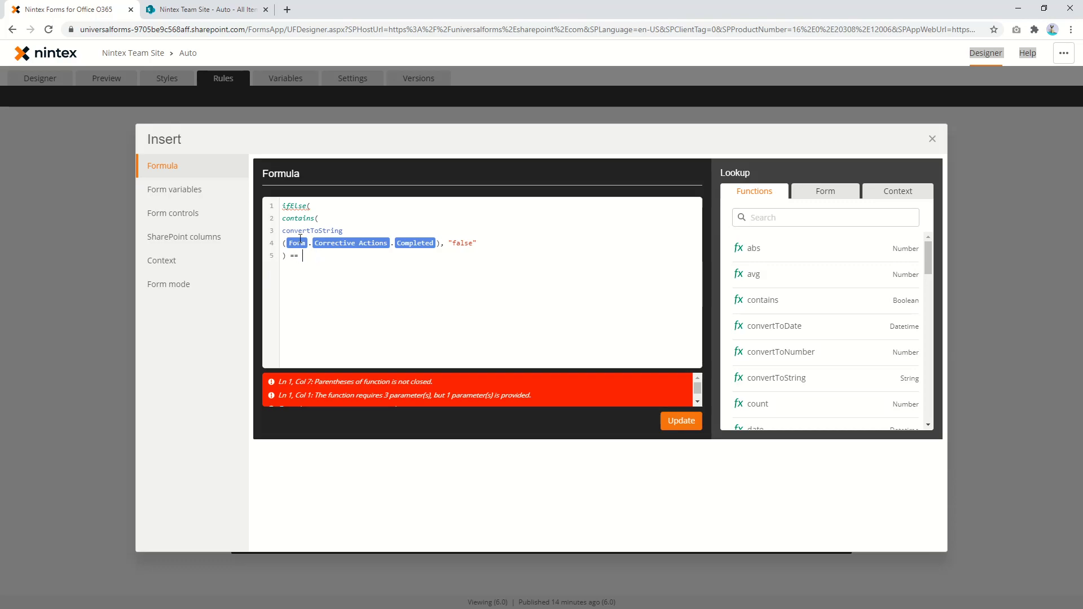
Wrap the contains expression in not( ) instead of ifElse without the == comparison, and save the updated formula and submit rule
left_click_drag(314, 206, 265, 202)
type("not(")
key("ctrl+End")
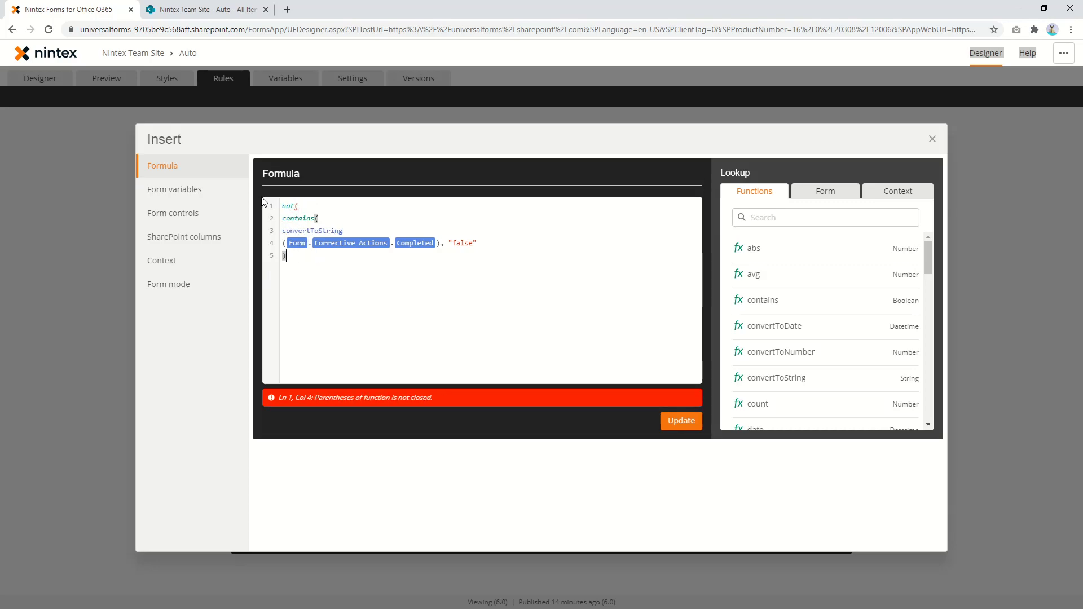
key("Return")
type(")")
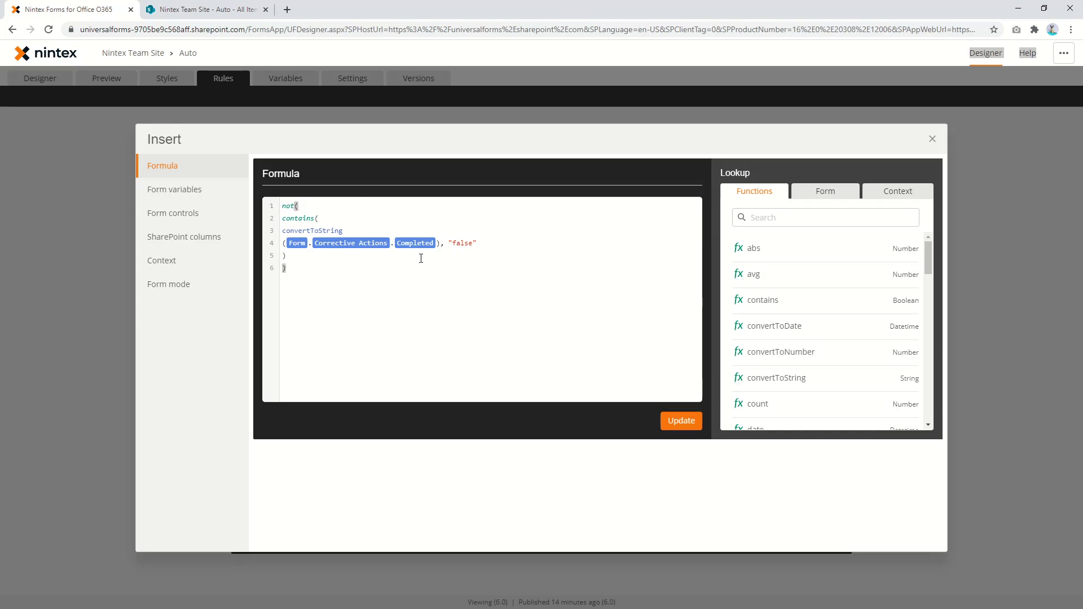
left_click(693, 426)
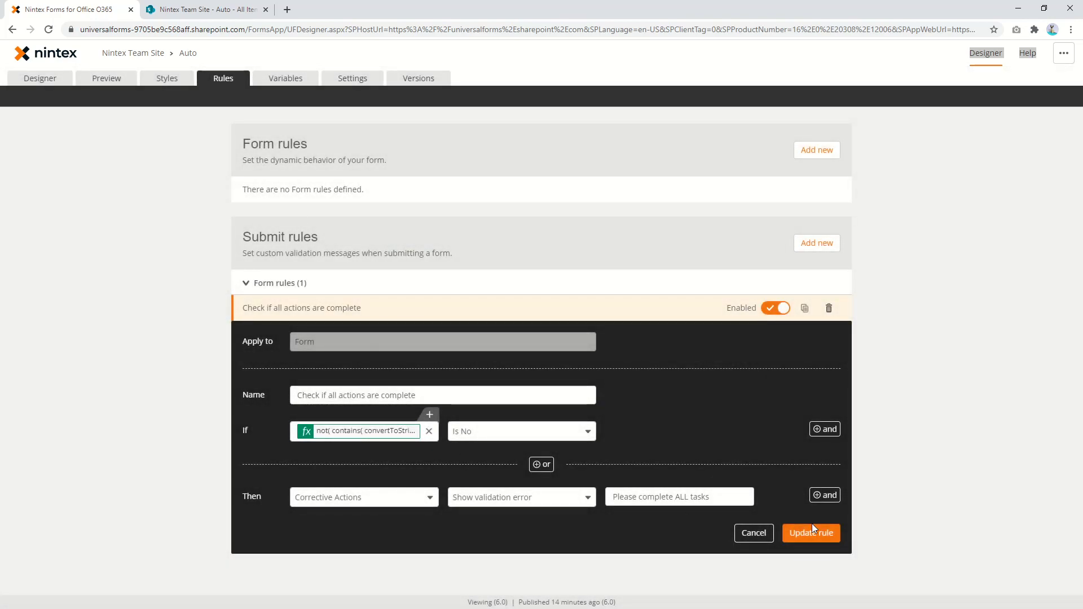
left_click(814, 528)
Test the revised rule in a three-row form preview by submitting with only the first and third actions completed, and mark the second completed
left_click(106, 78)
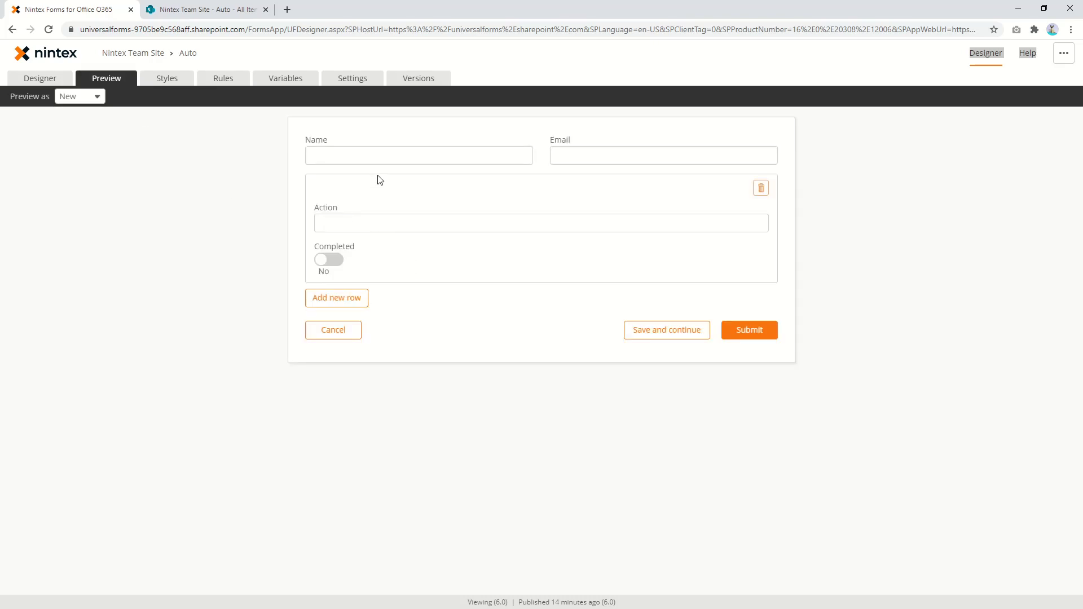
left_click(339, 299)
left_click(347, 408)
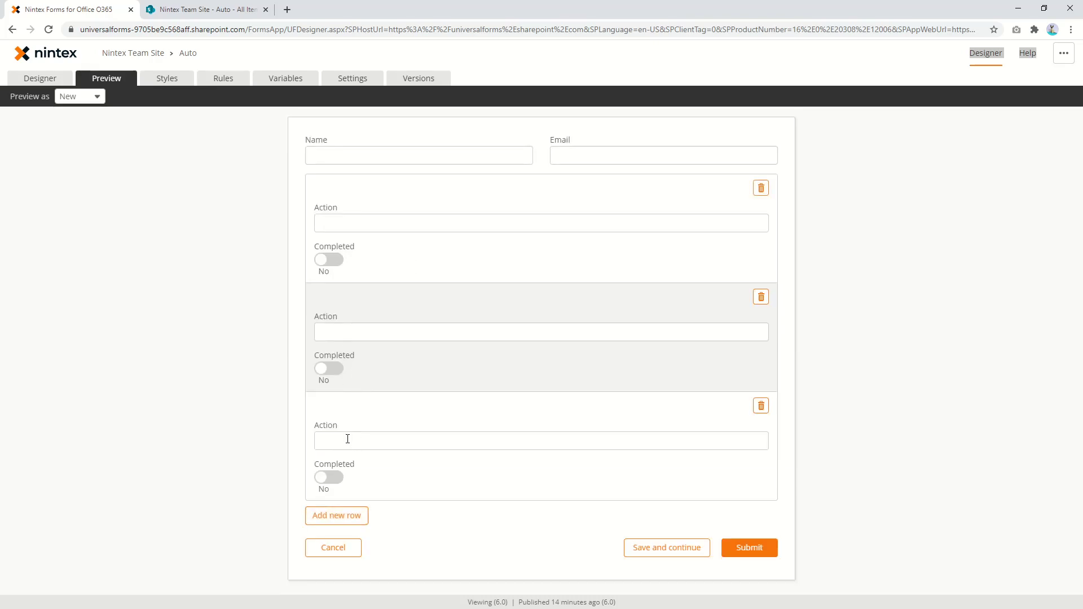
left_click(334, 259)
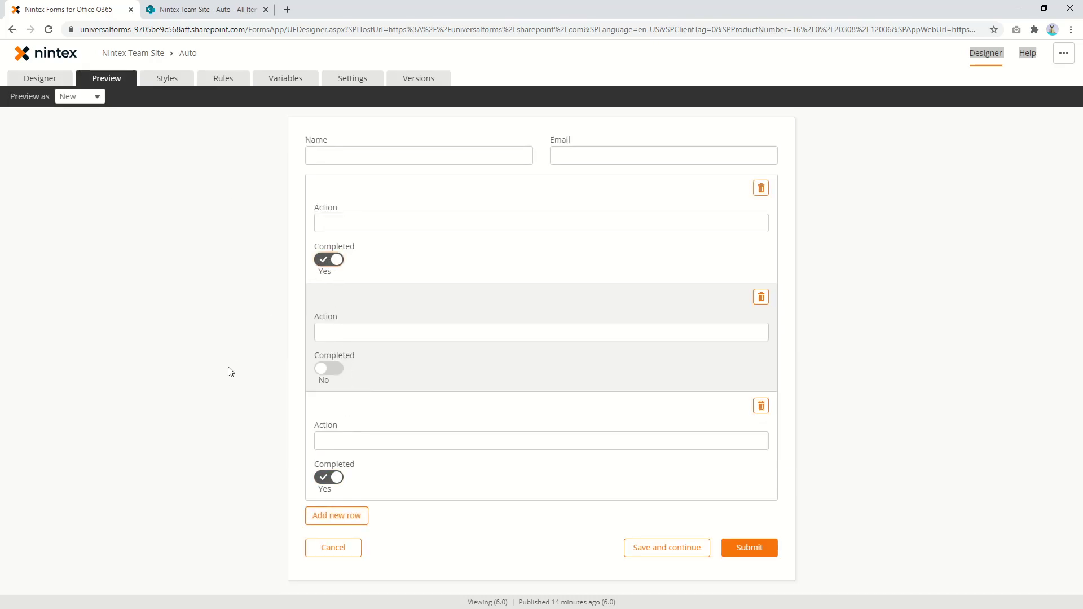
left_click(725, 546)
left_click(726, 565)
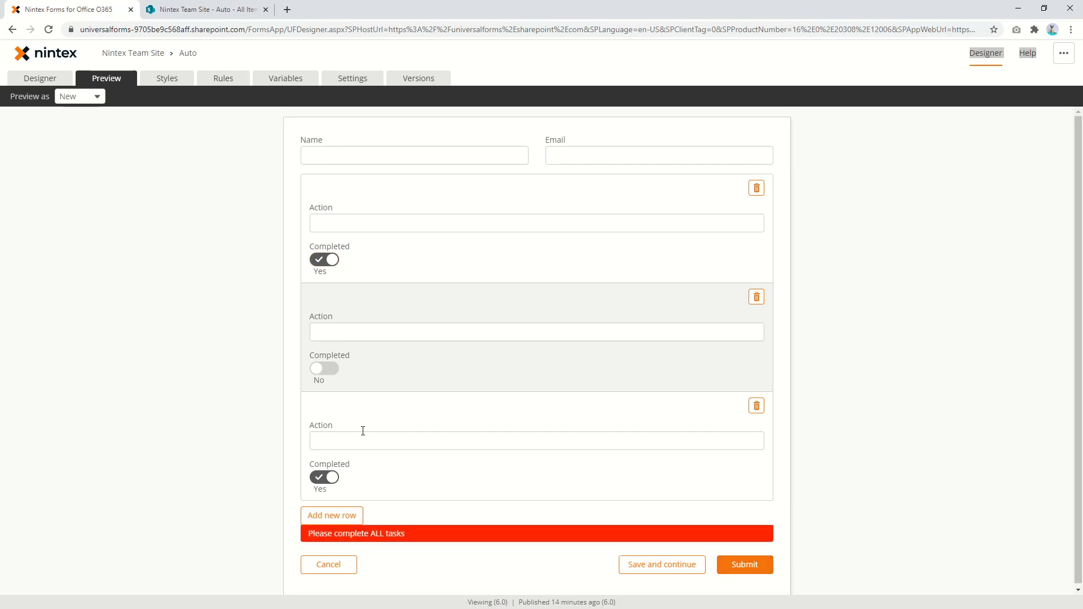
left_click(332, 373)
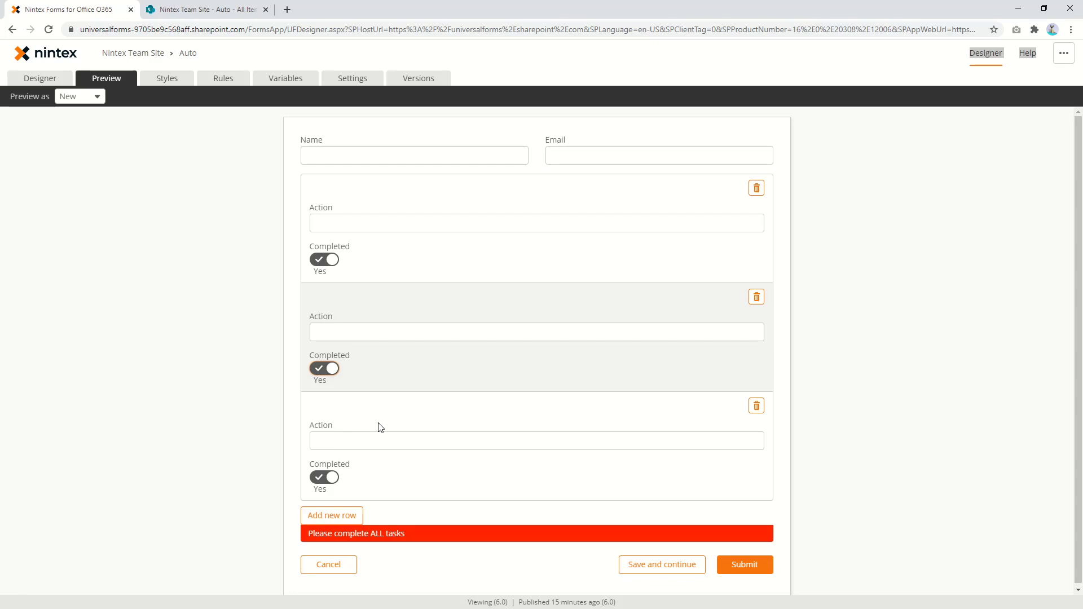
Set Required selection to Yes for the Completed control in the form's repeating section
left_click(40, 78)
left_click(267, 255)
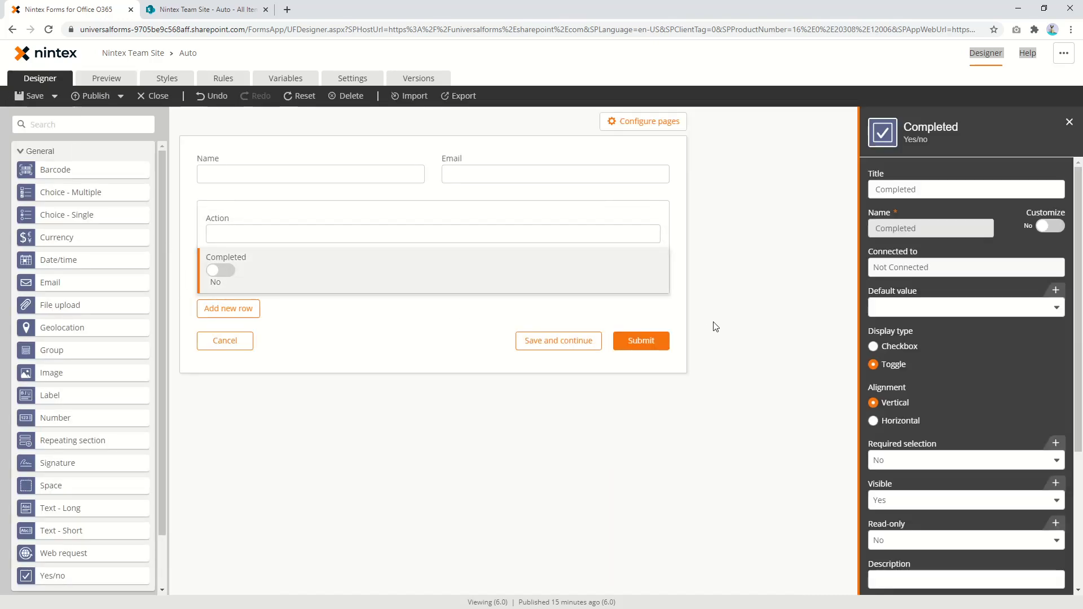
left_click(931, 460)
left_click(905, 489)
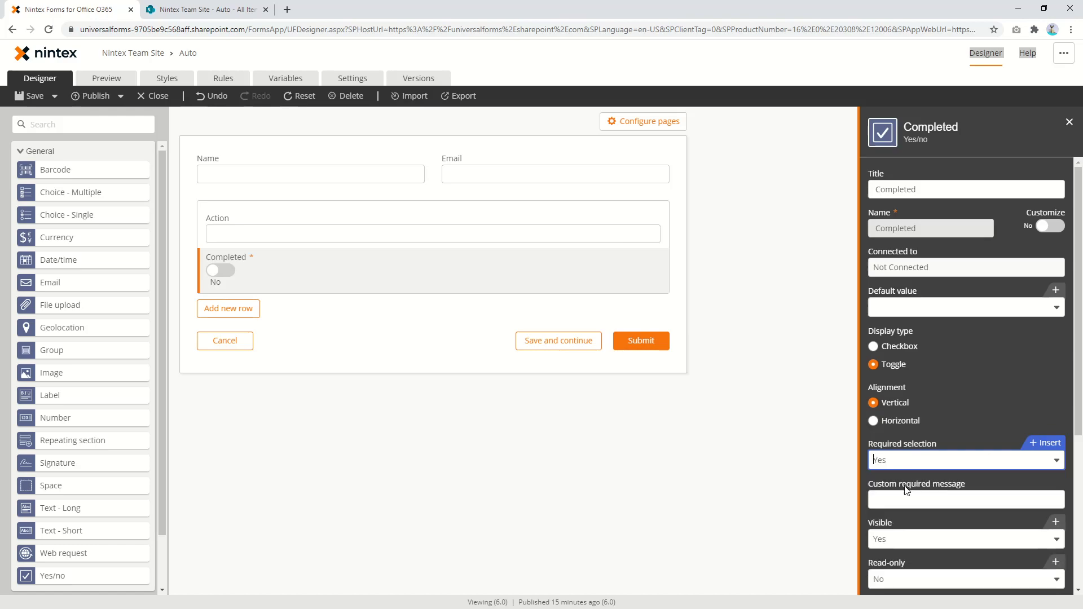
Test the required Completed toggle in a form preview with two added rows by submitting with only the first action completed
left_click(106, 78)
left_click(350, 309)
left_click(347, 411)
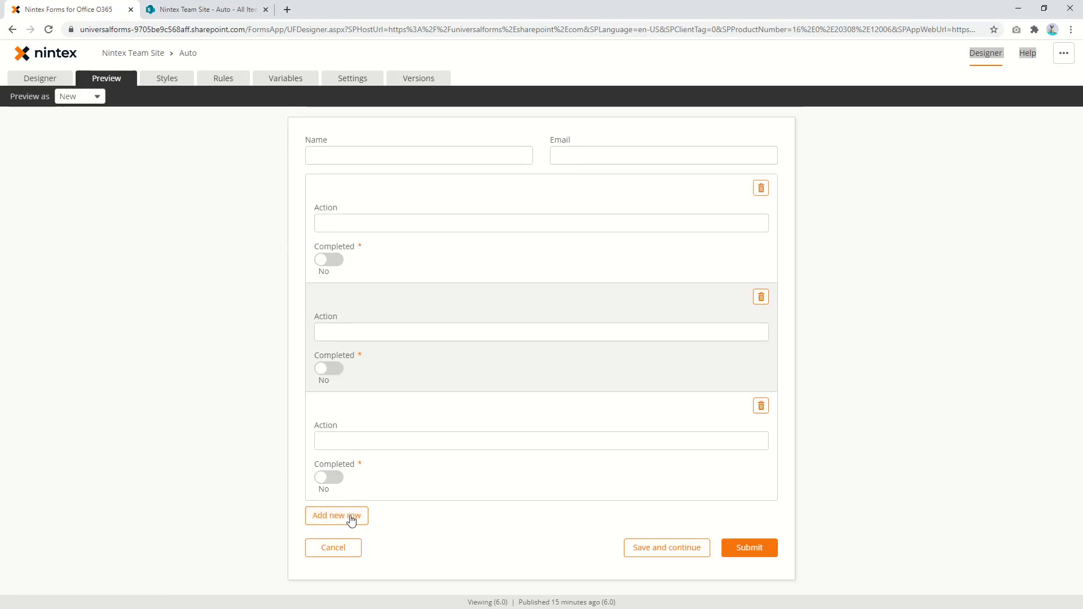
left_click(334, 261)
left_click(751, 549)
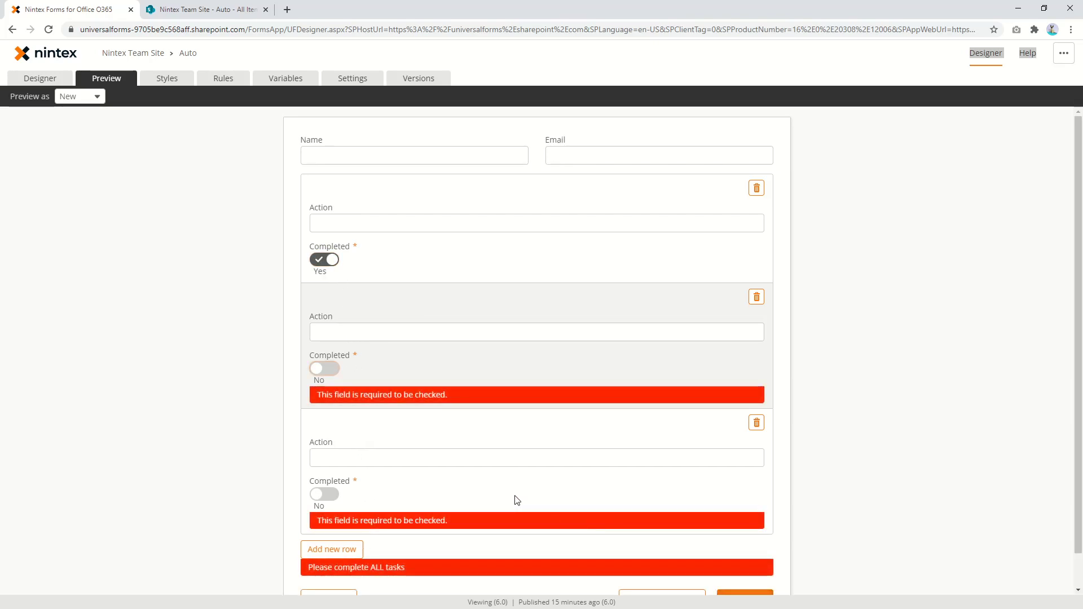
scroll(485, 373, "down", 1)
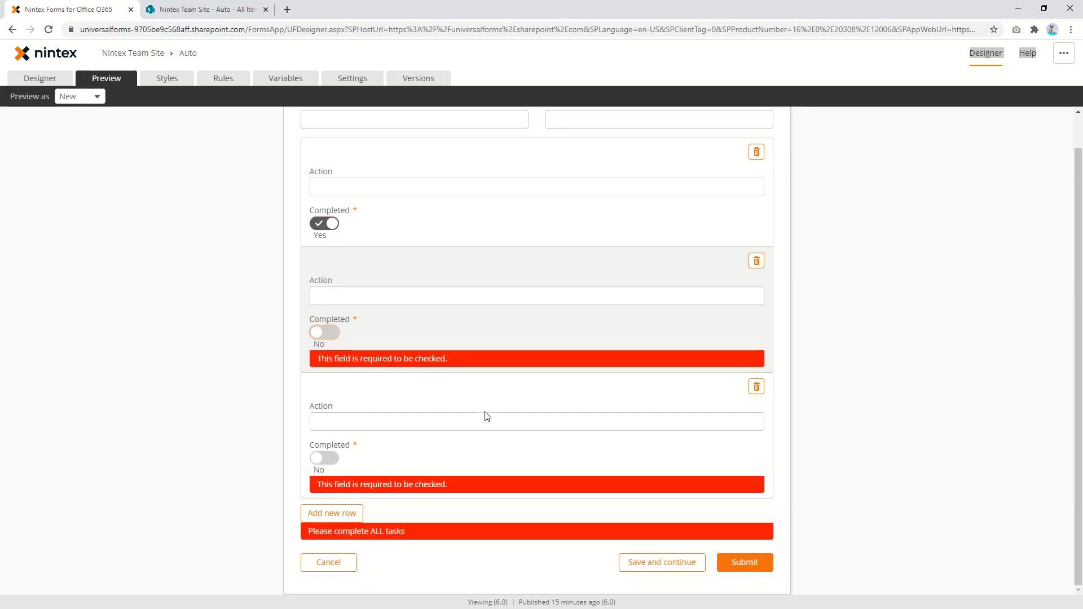